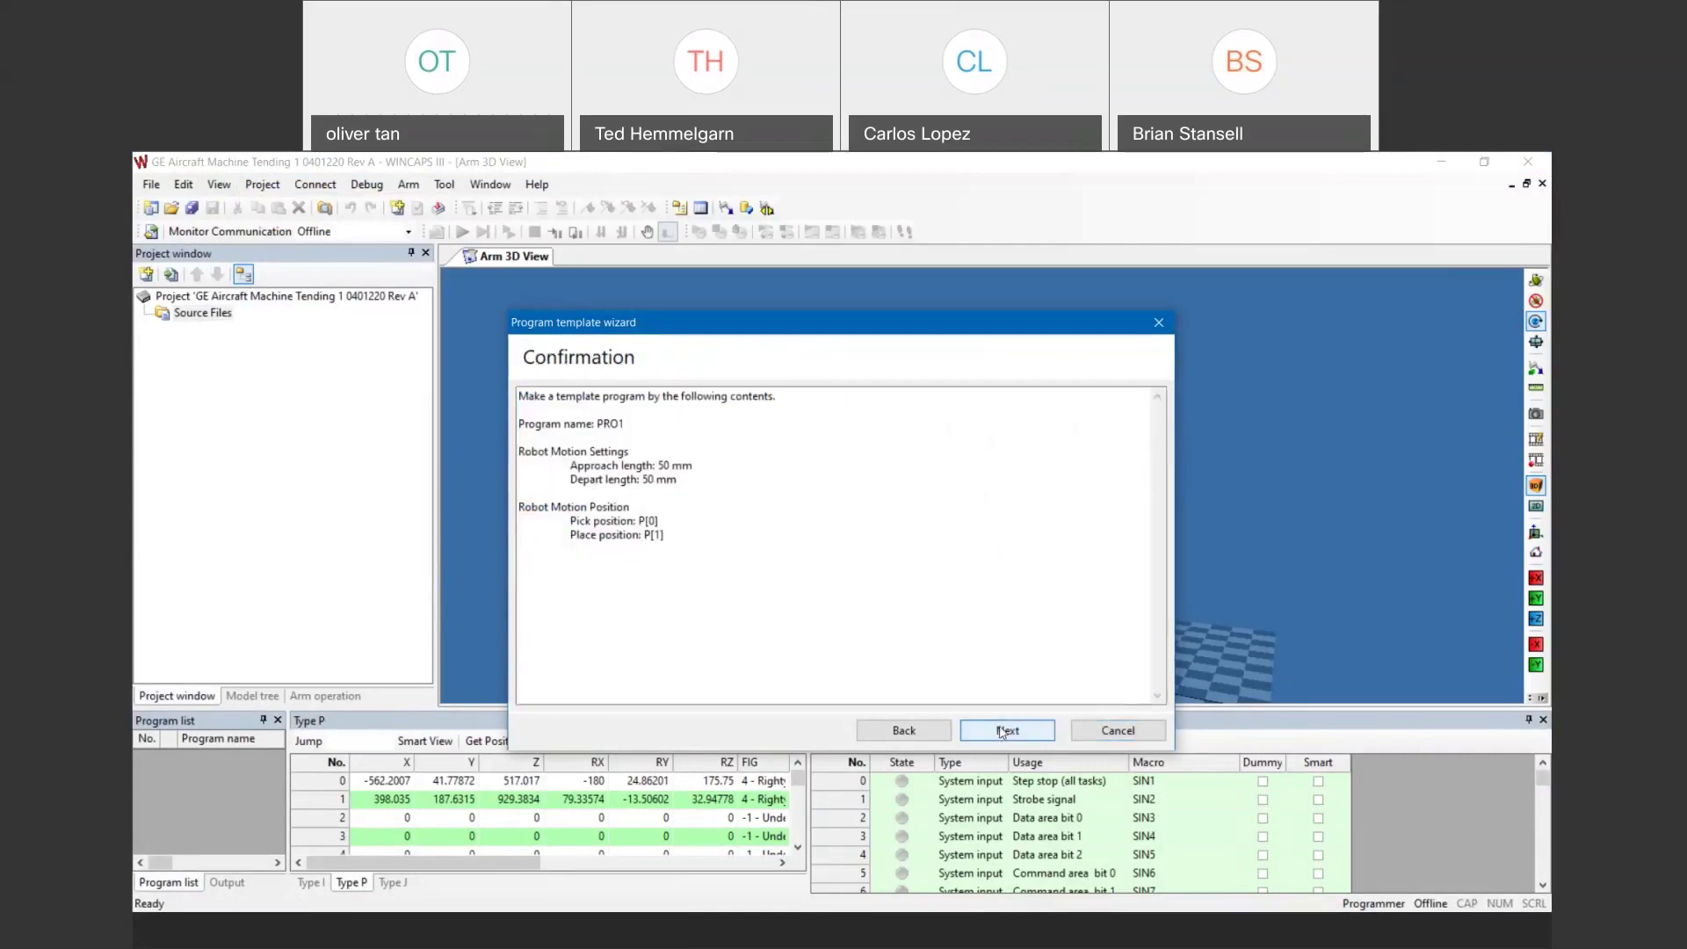
- Confirm the template settings and generate the pick-and-place program PRO1 in the project
click(1003, 731)
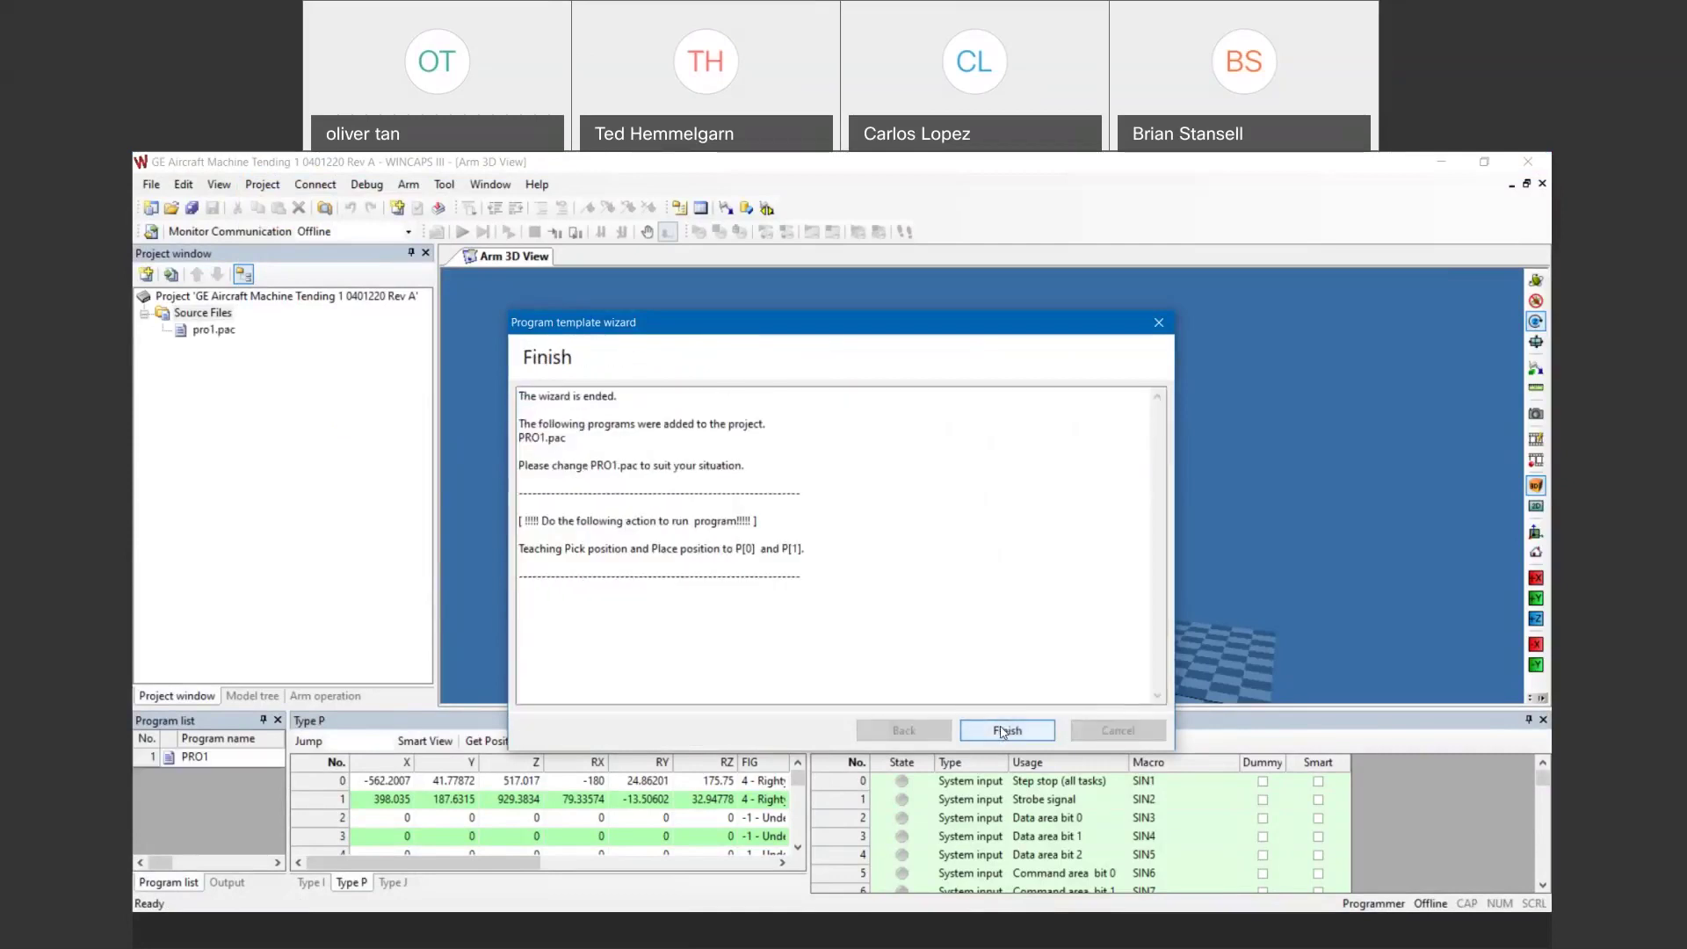
click(1005, 731)
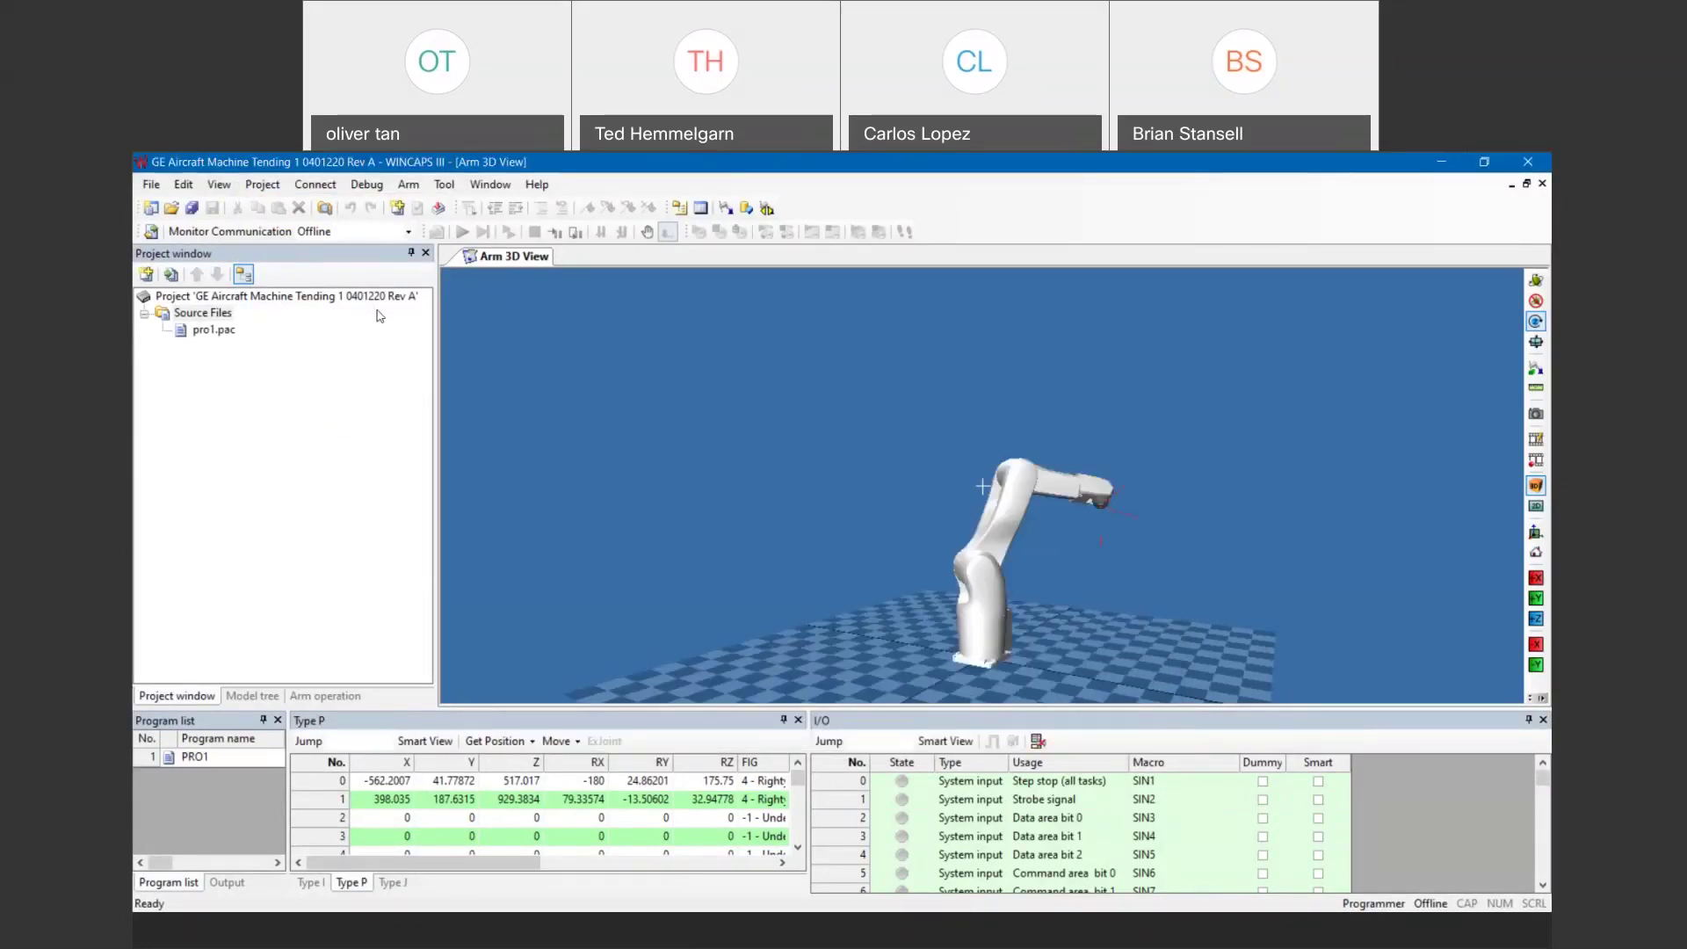
- Show the arm operation controls and jog the robot to a pick pose with J1 at 17.00, J2 at -41.25 and J4 at 0.00
click(219, 186)
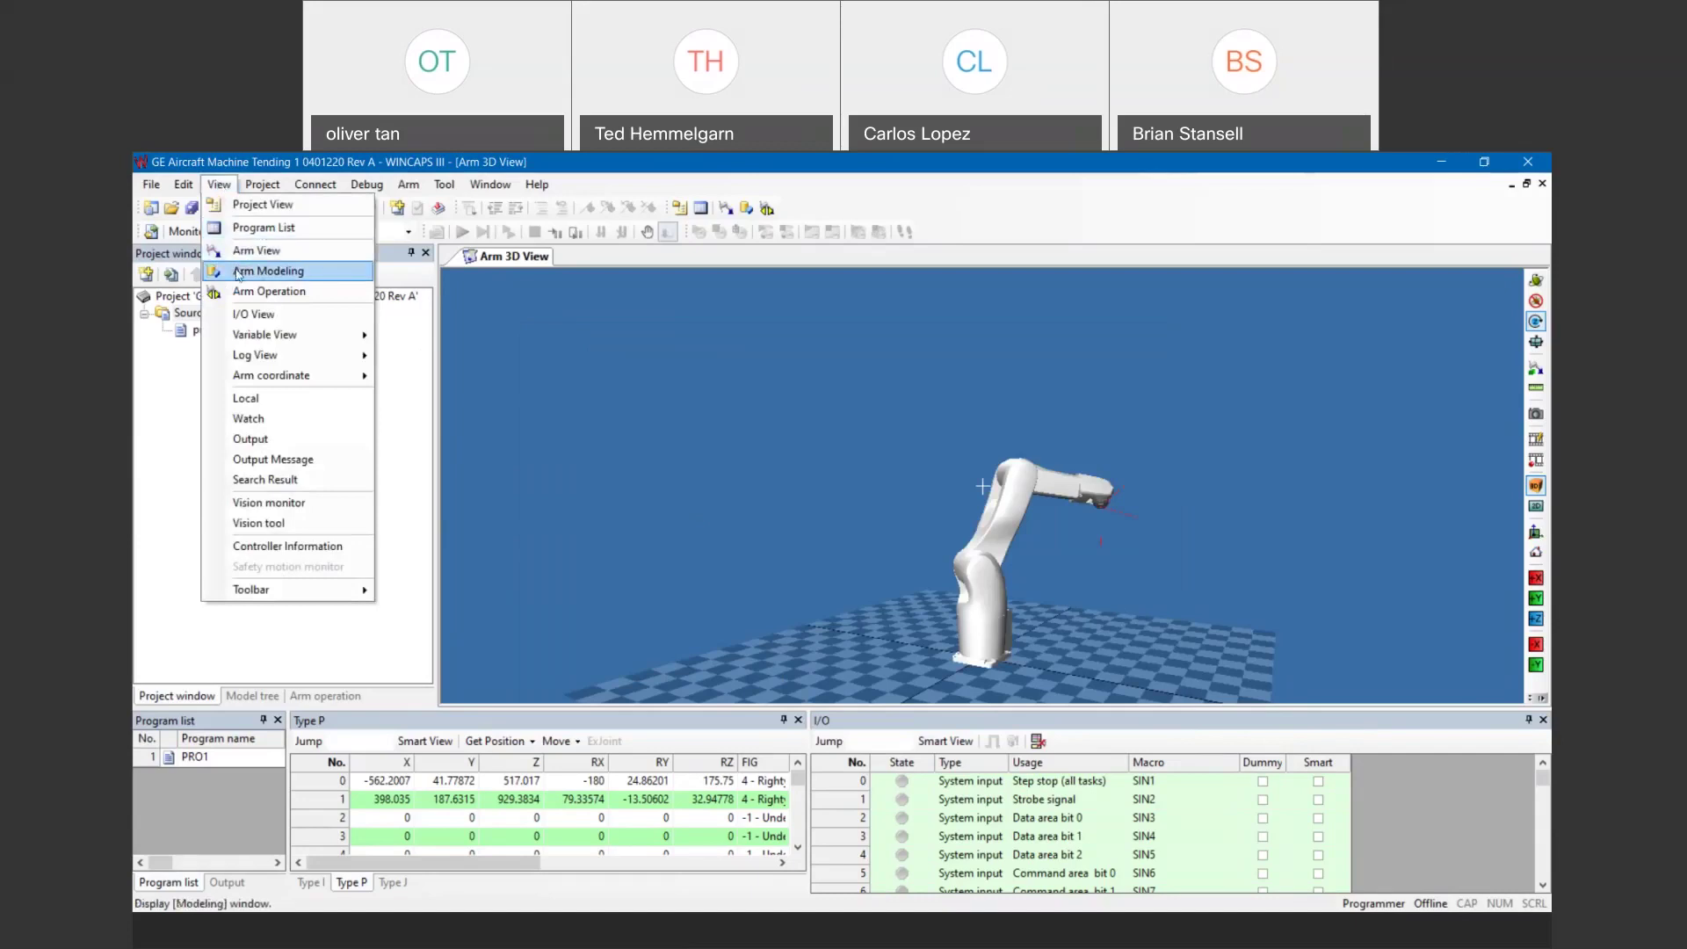
click(255, 290)
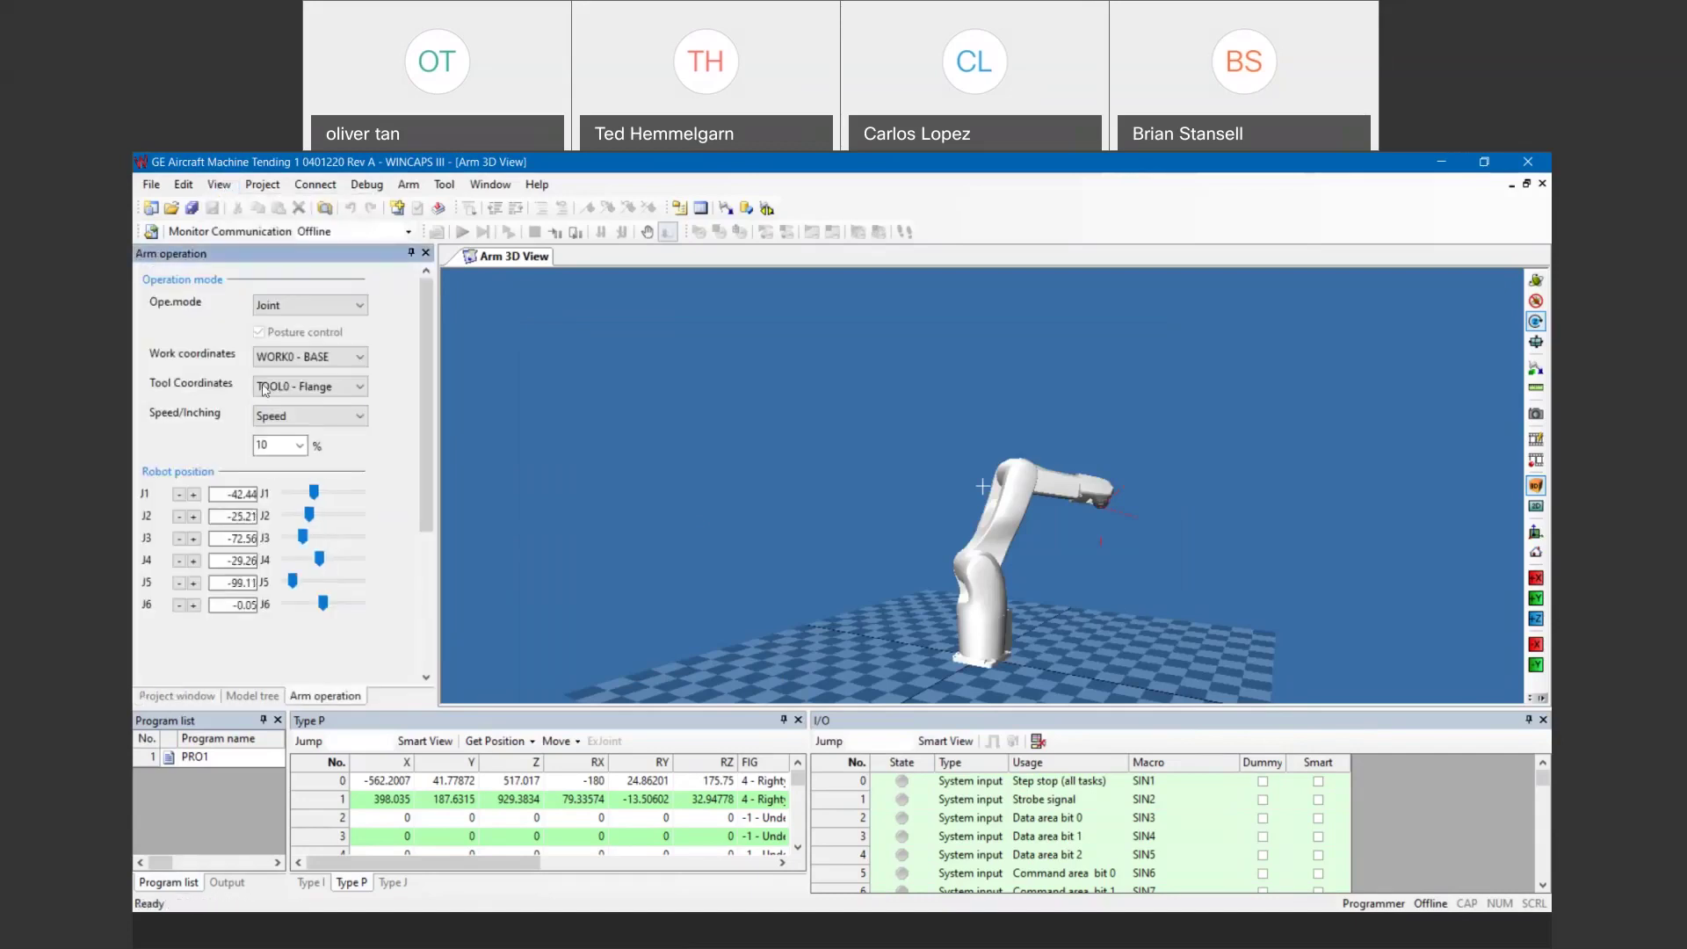
drag(314, 493, 319, 492)
drag(778, 590, 605, 599)
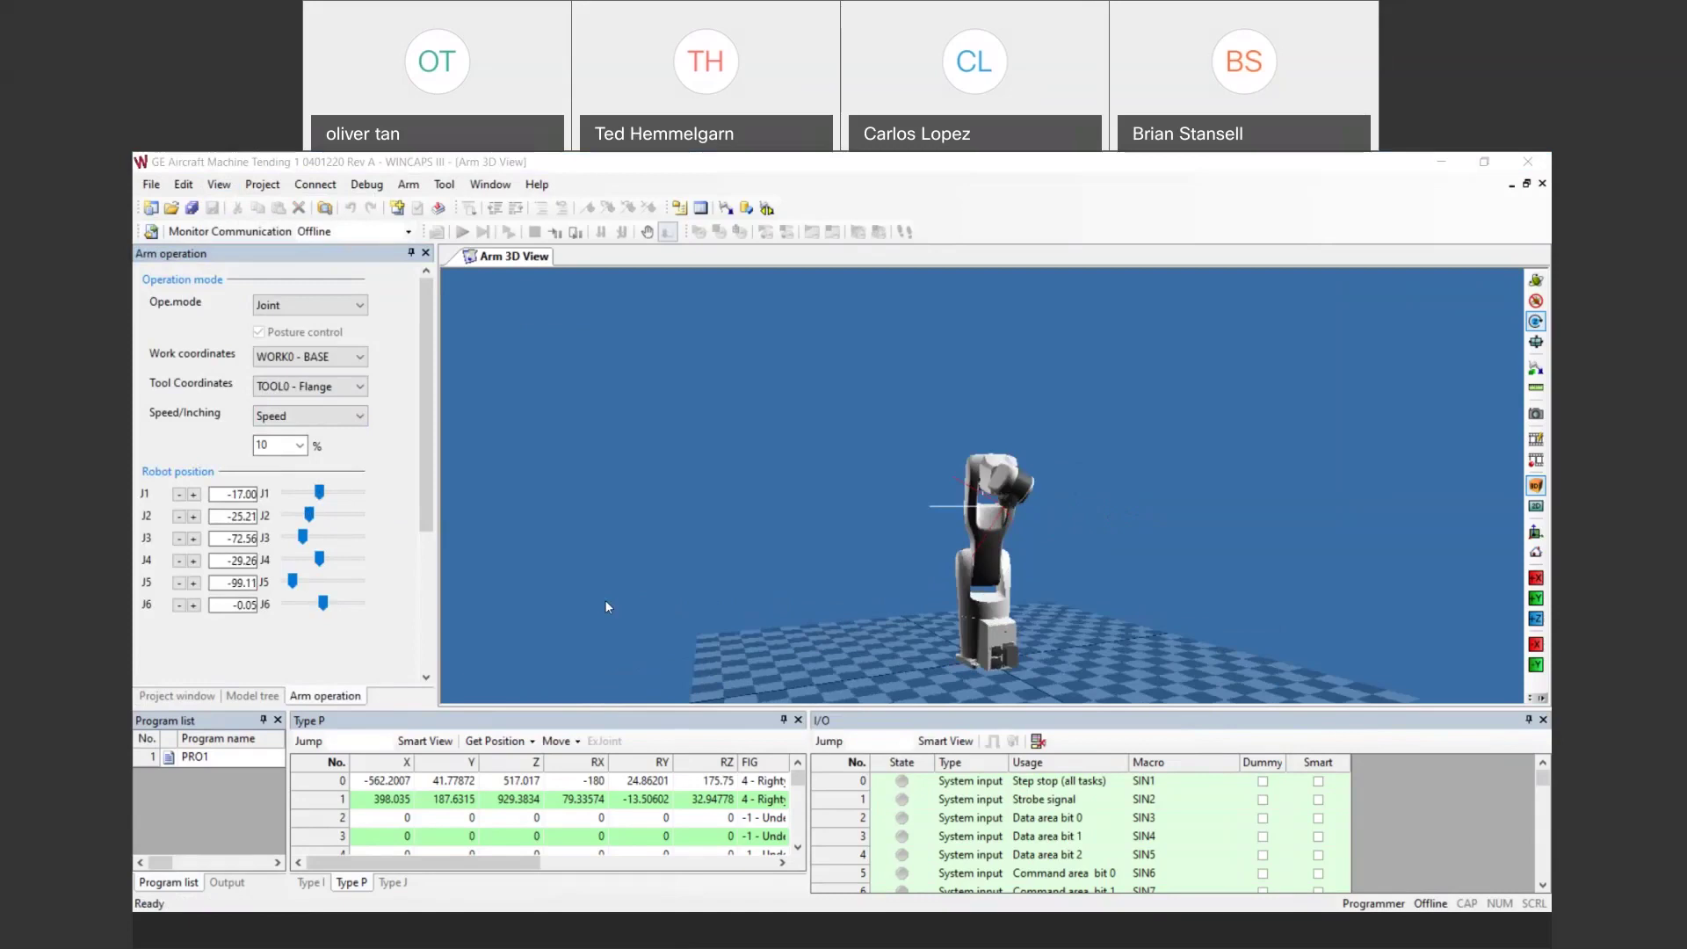
drag(320, 493, 323, 560)
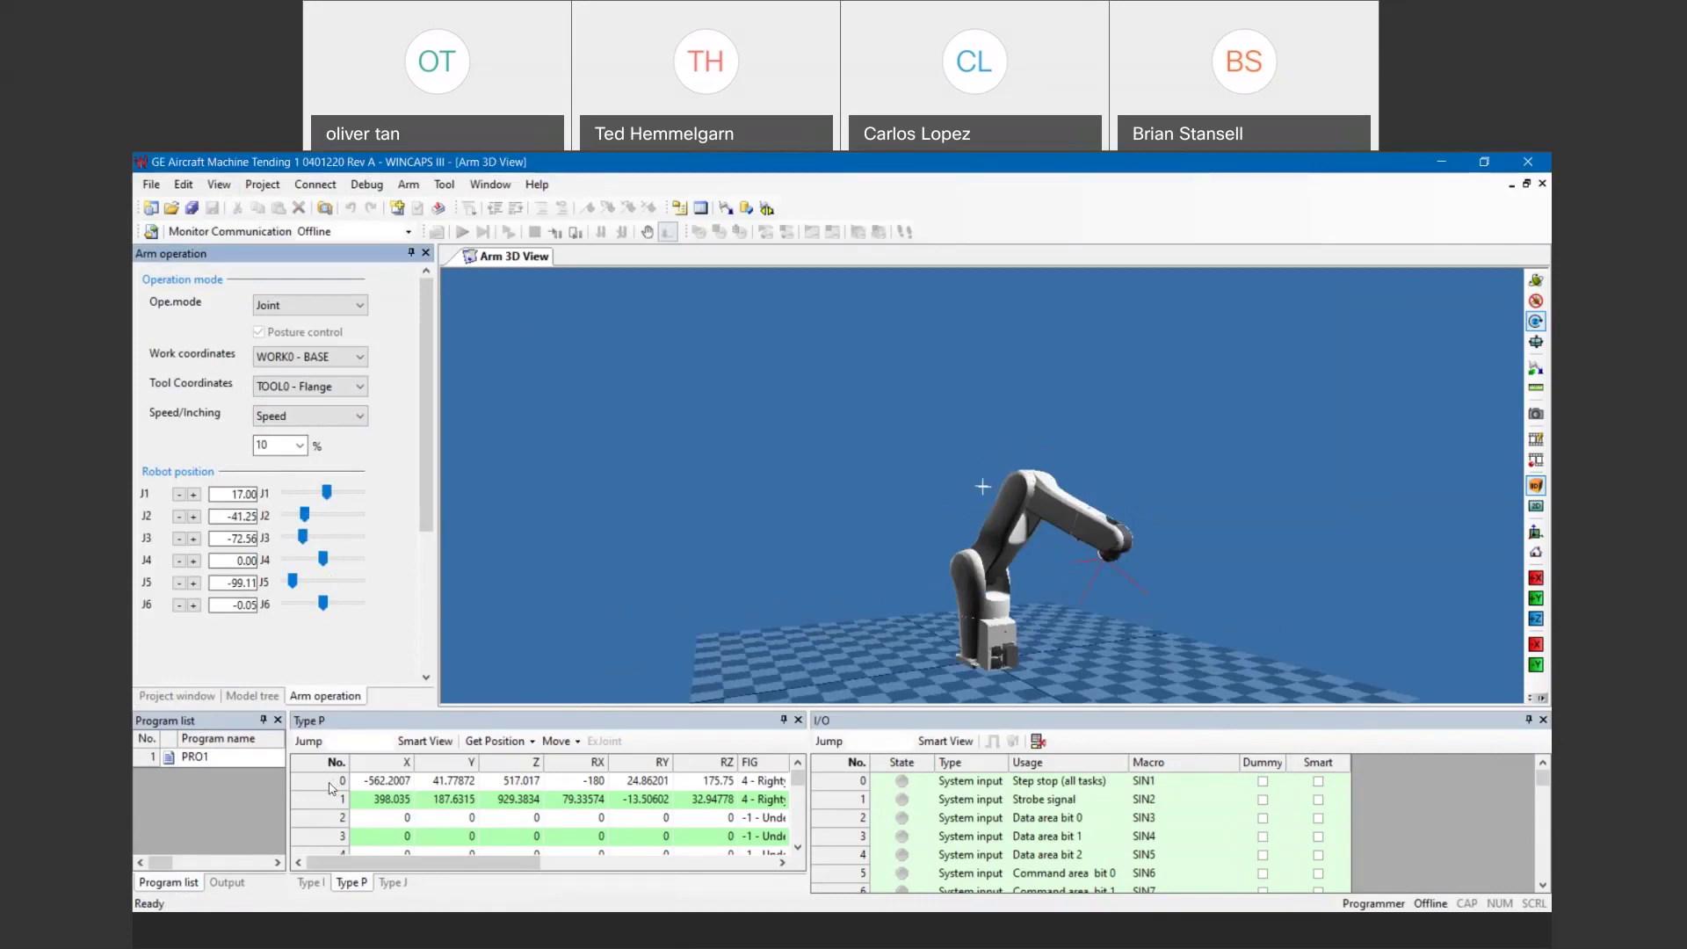
- Record the arm's current position as the pick position in variable P[0]
click(333, 785)
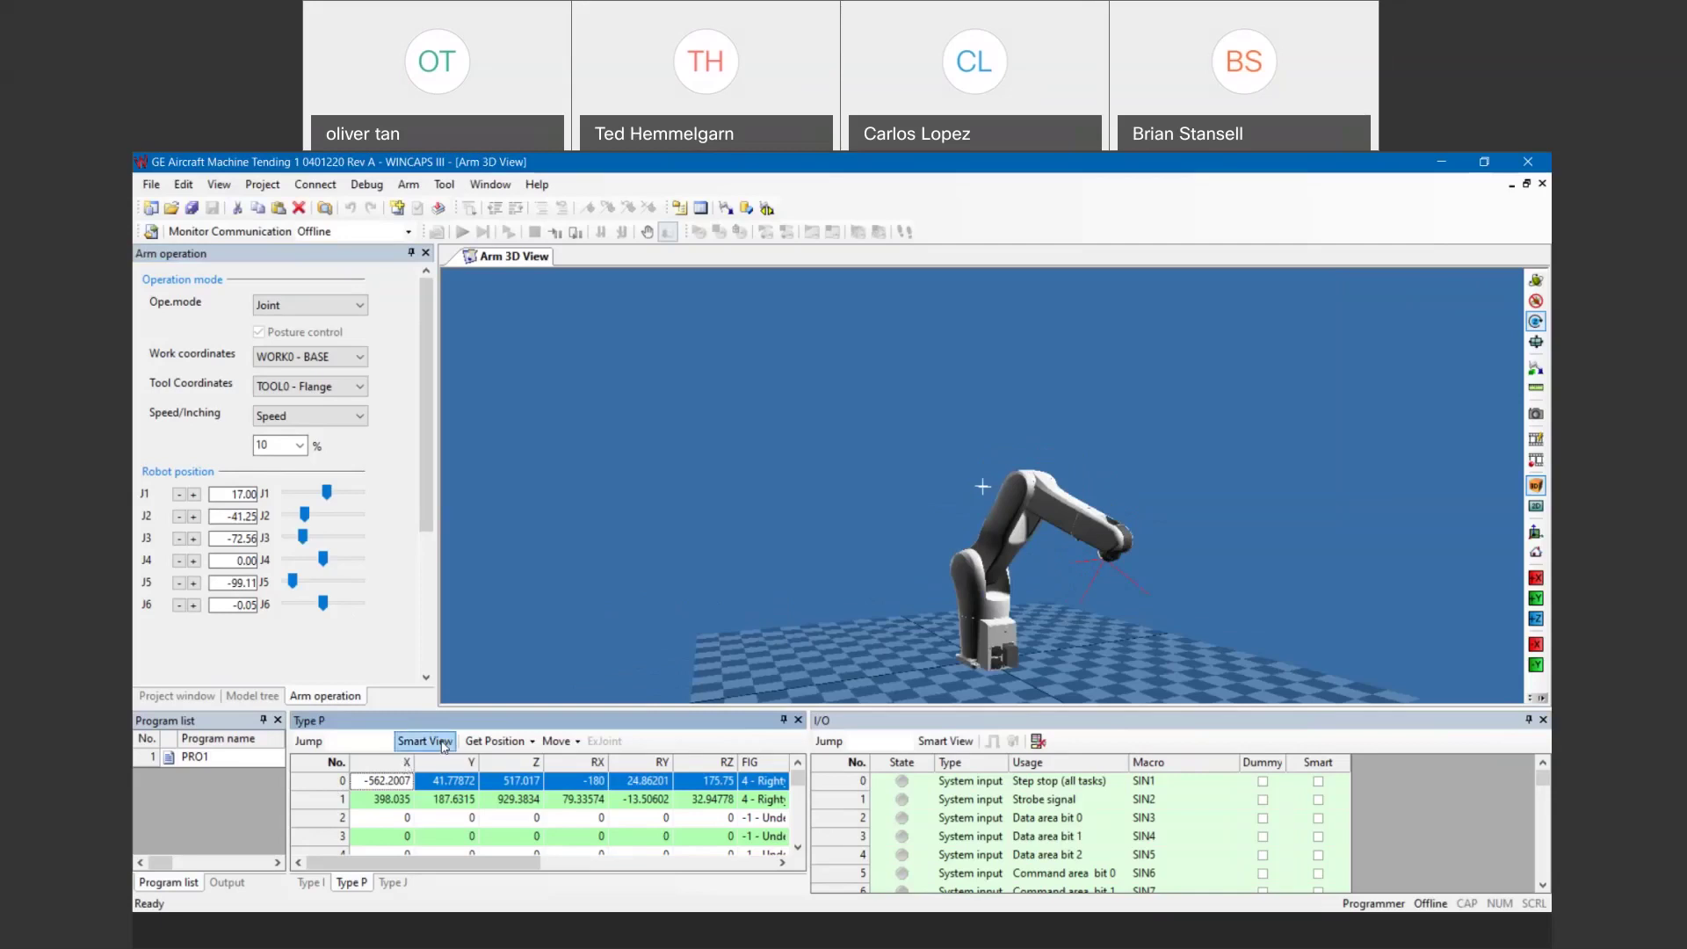
click(501, 746)
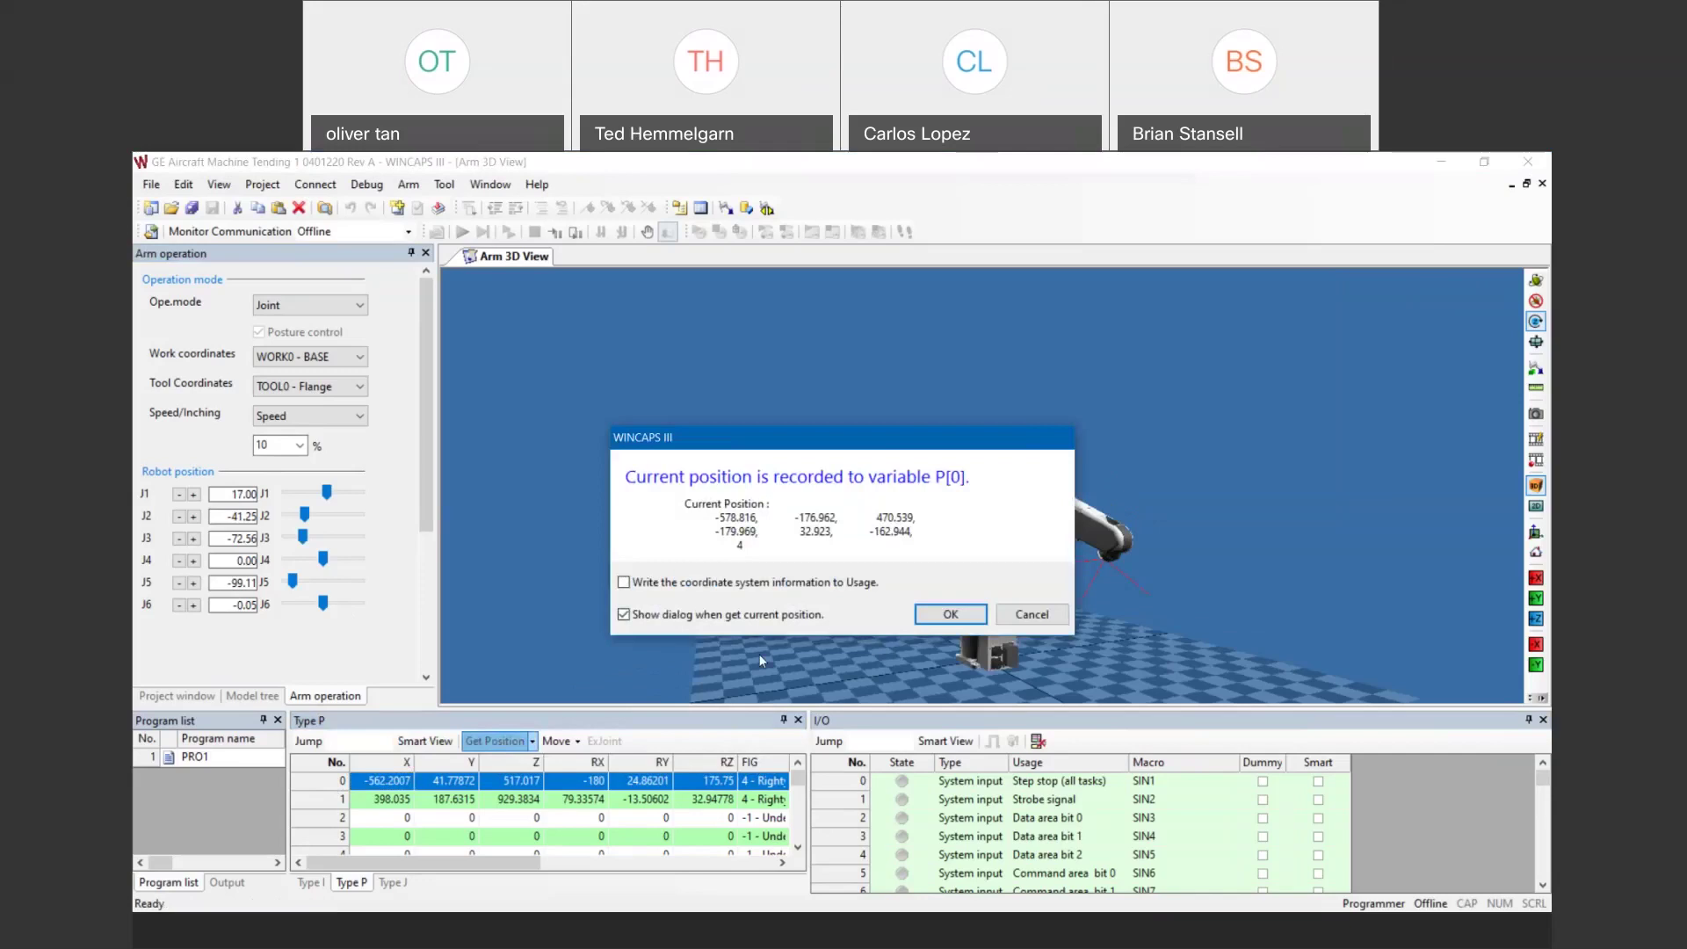
click(949, 616)
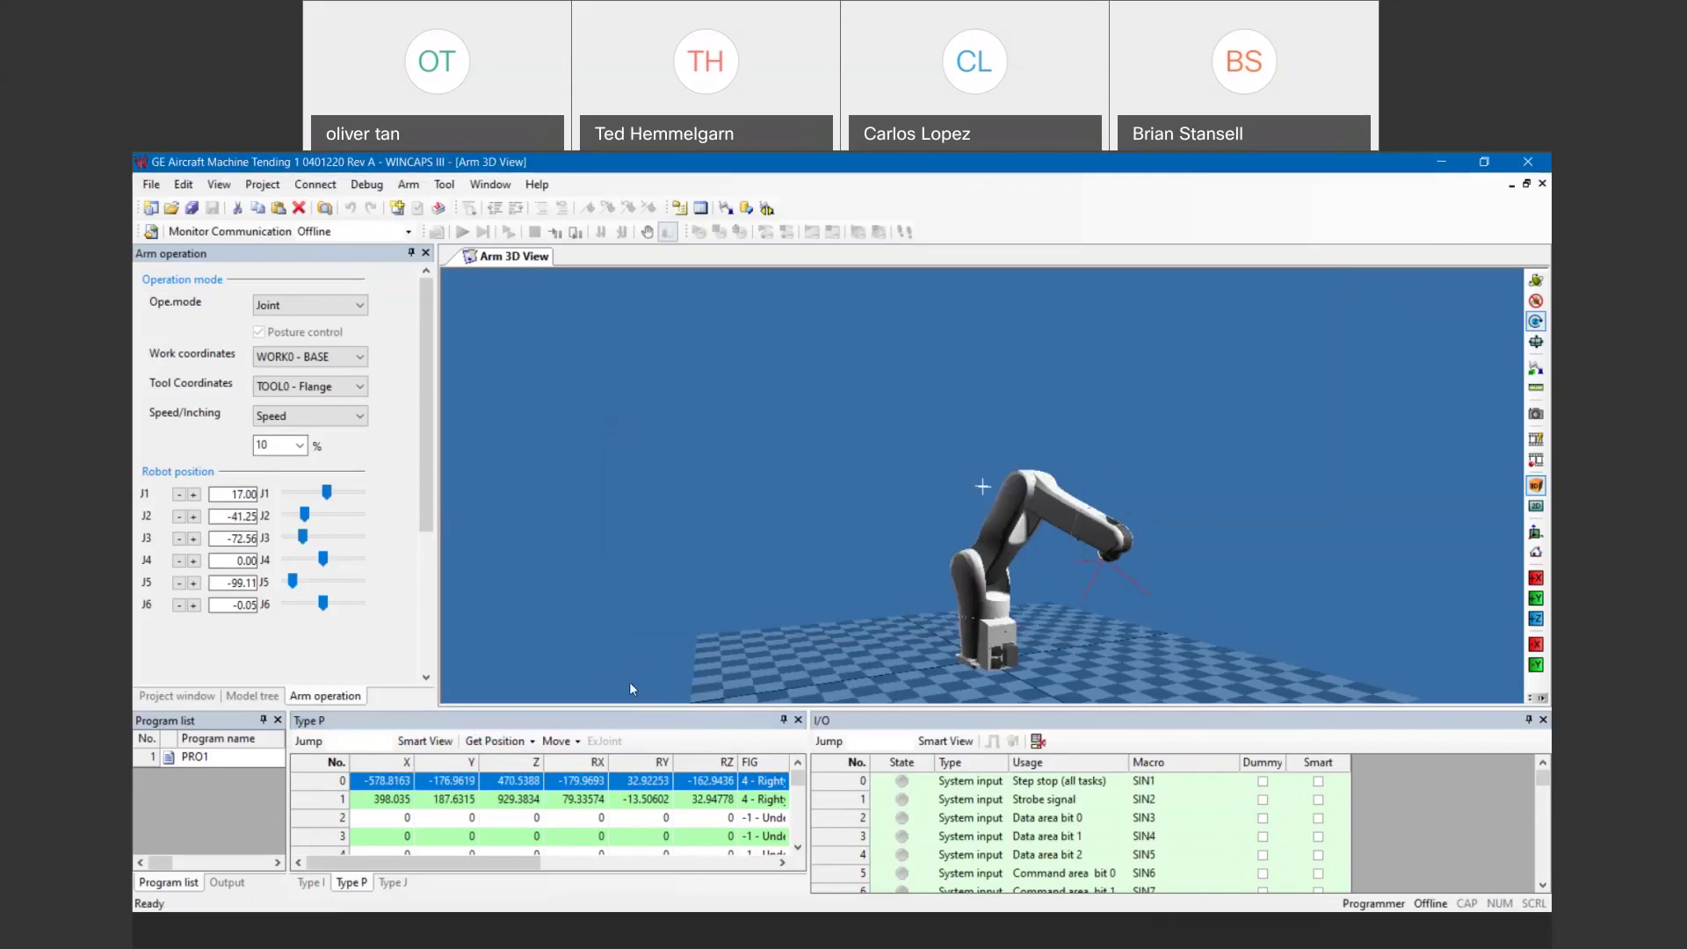
- Jog the arm to J1 -59.50, J2 -17.75, J3 -45.69 and J4 -54.00, and record it as place position P[1]
click(337, 807)
drag(327, 493, 313, 547)
click(303, 560)
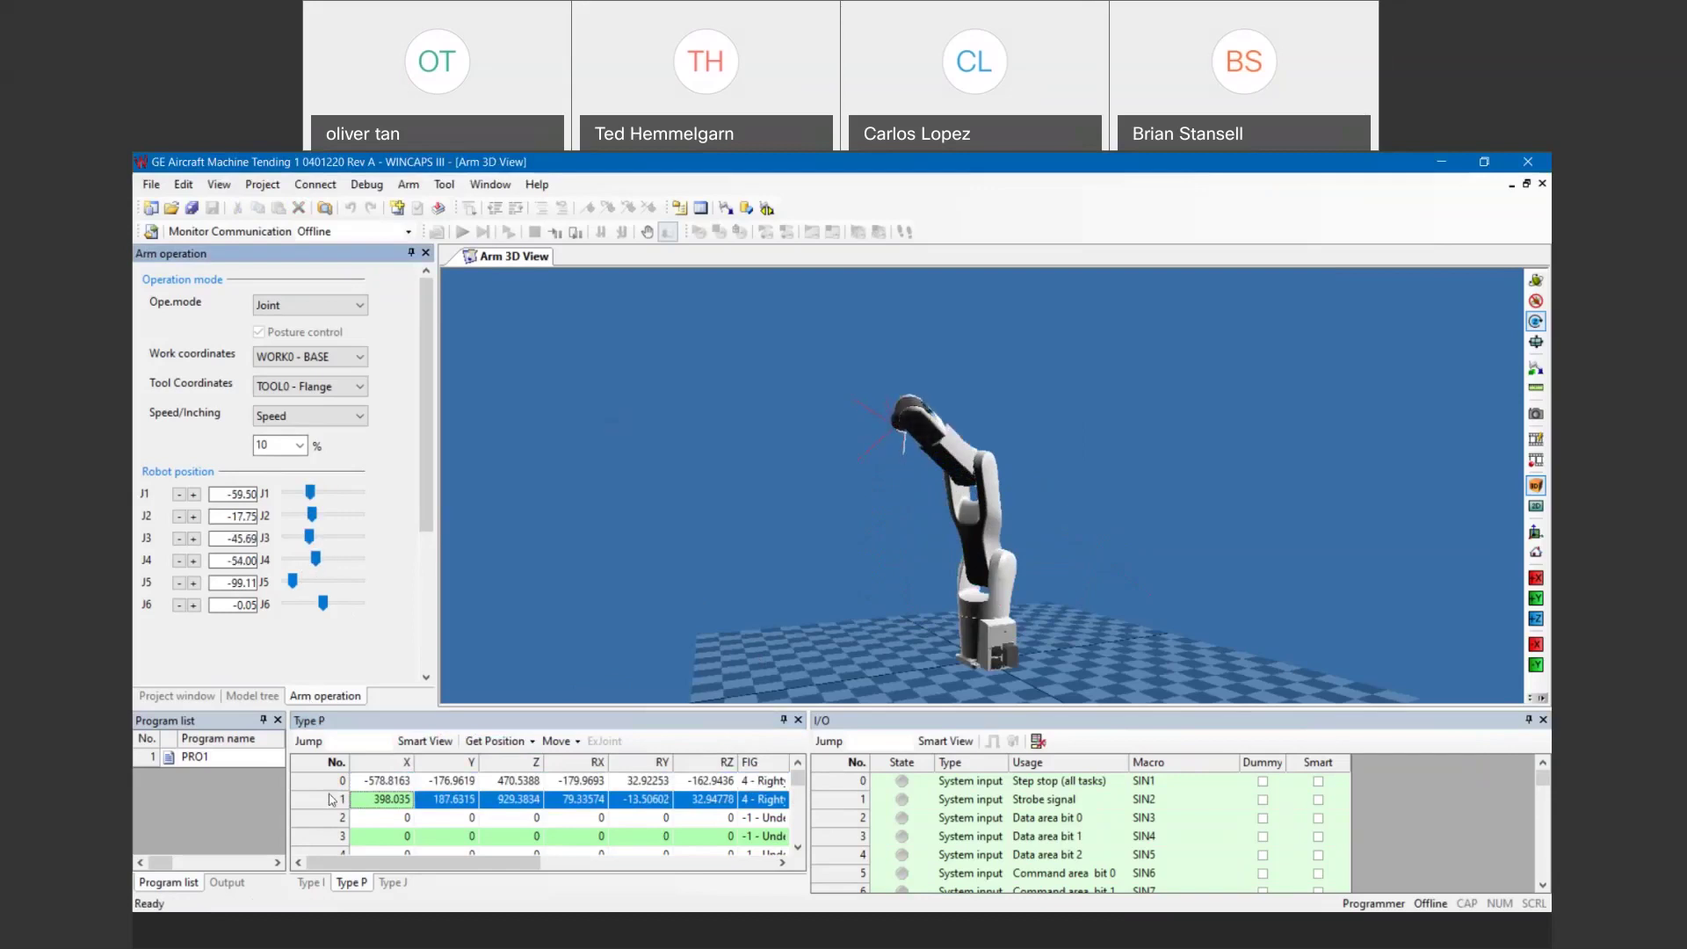
click(492, 743)
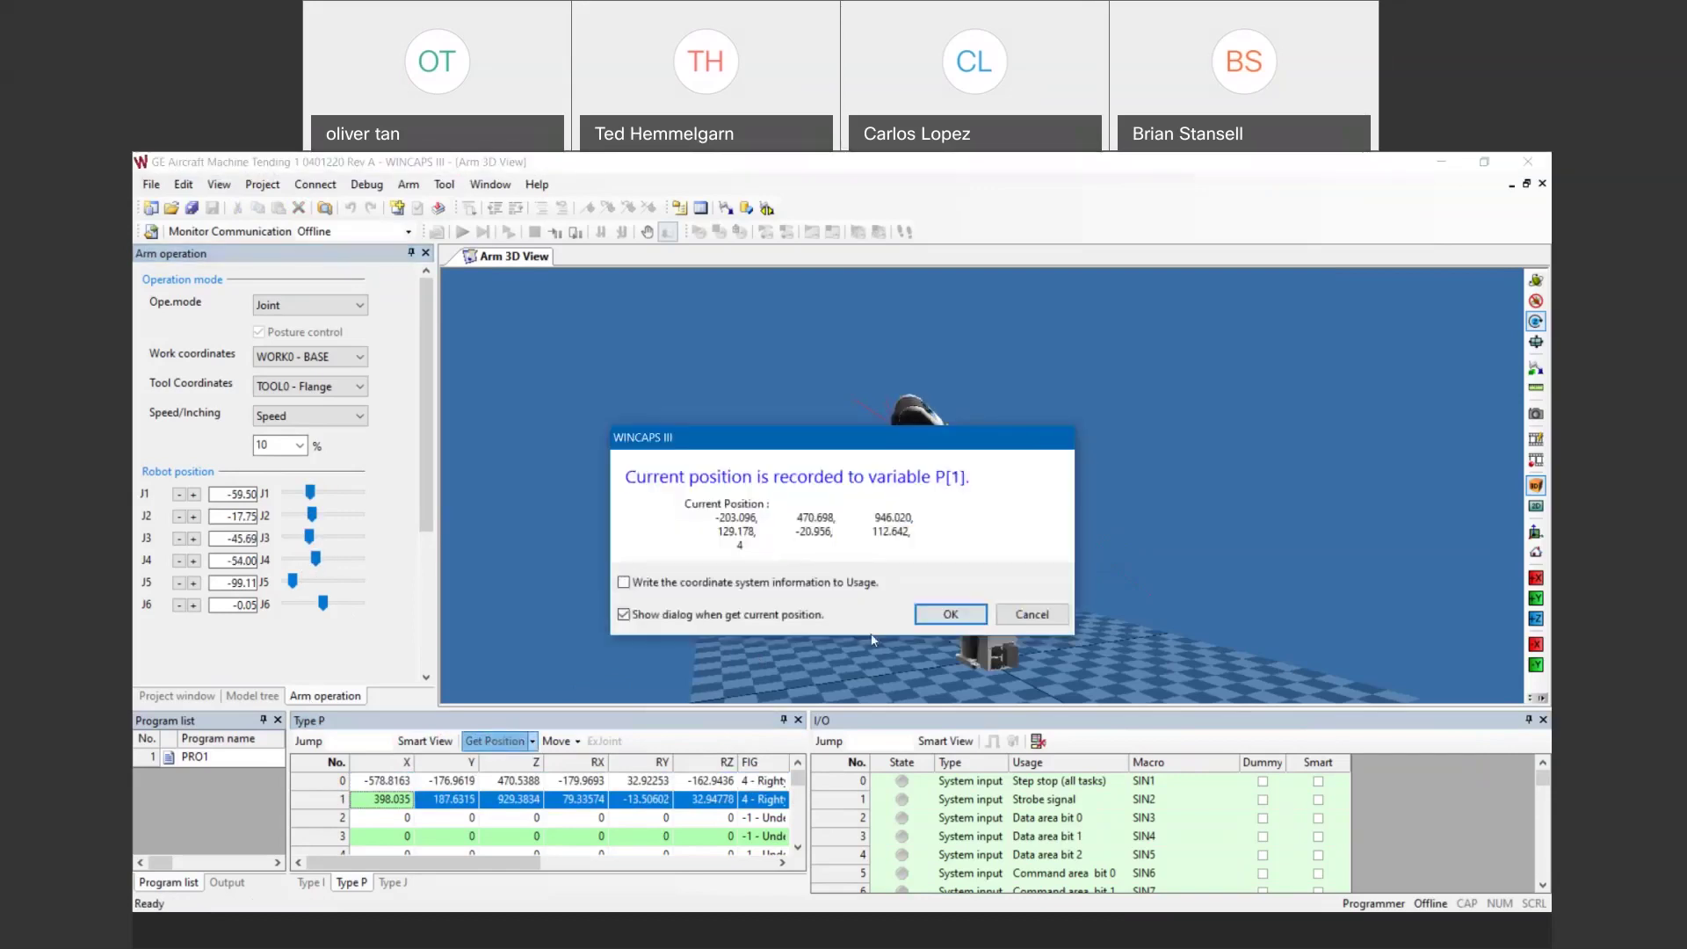
click(949, 615)
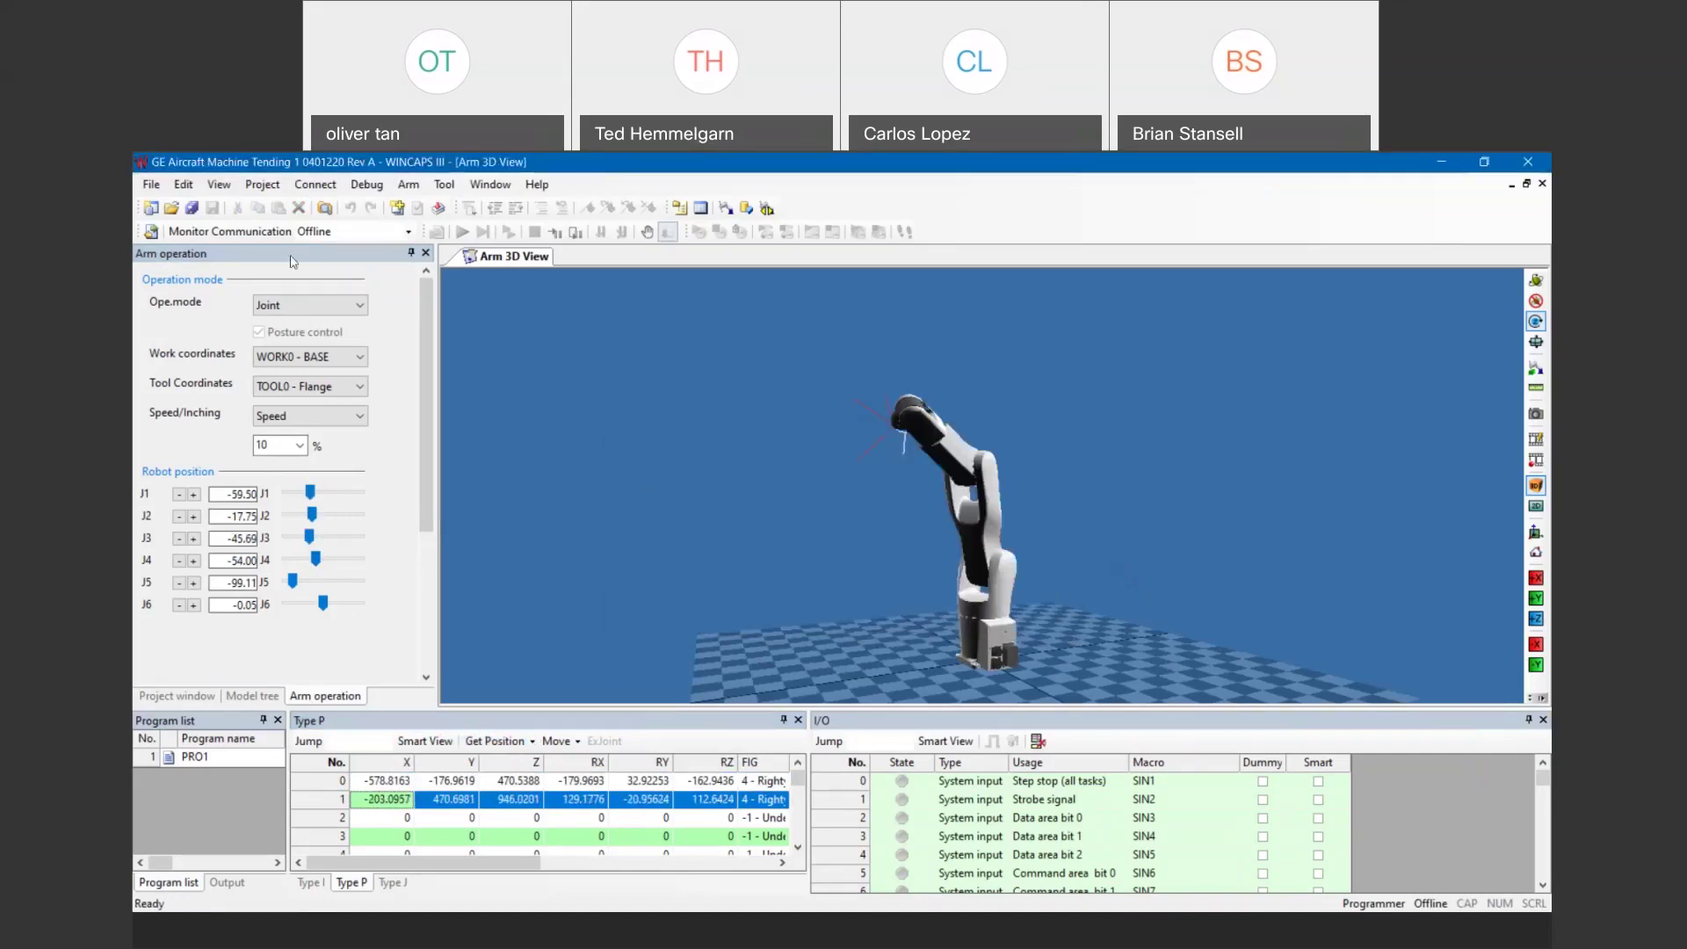
- Display the project window and the program list
click(220, 184)
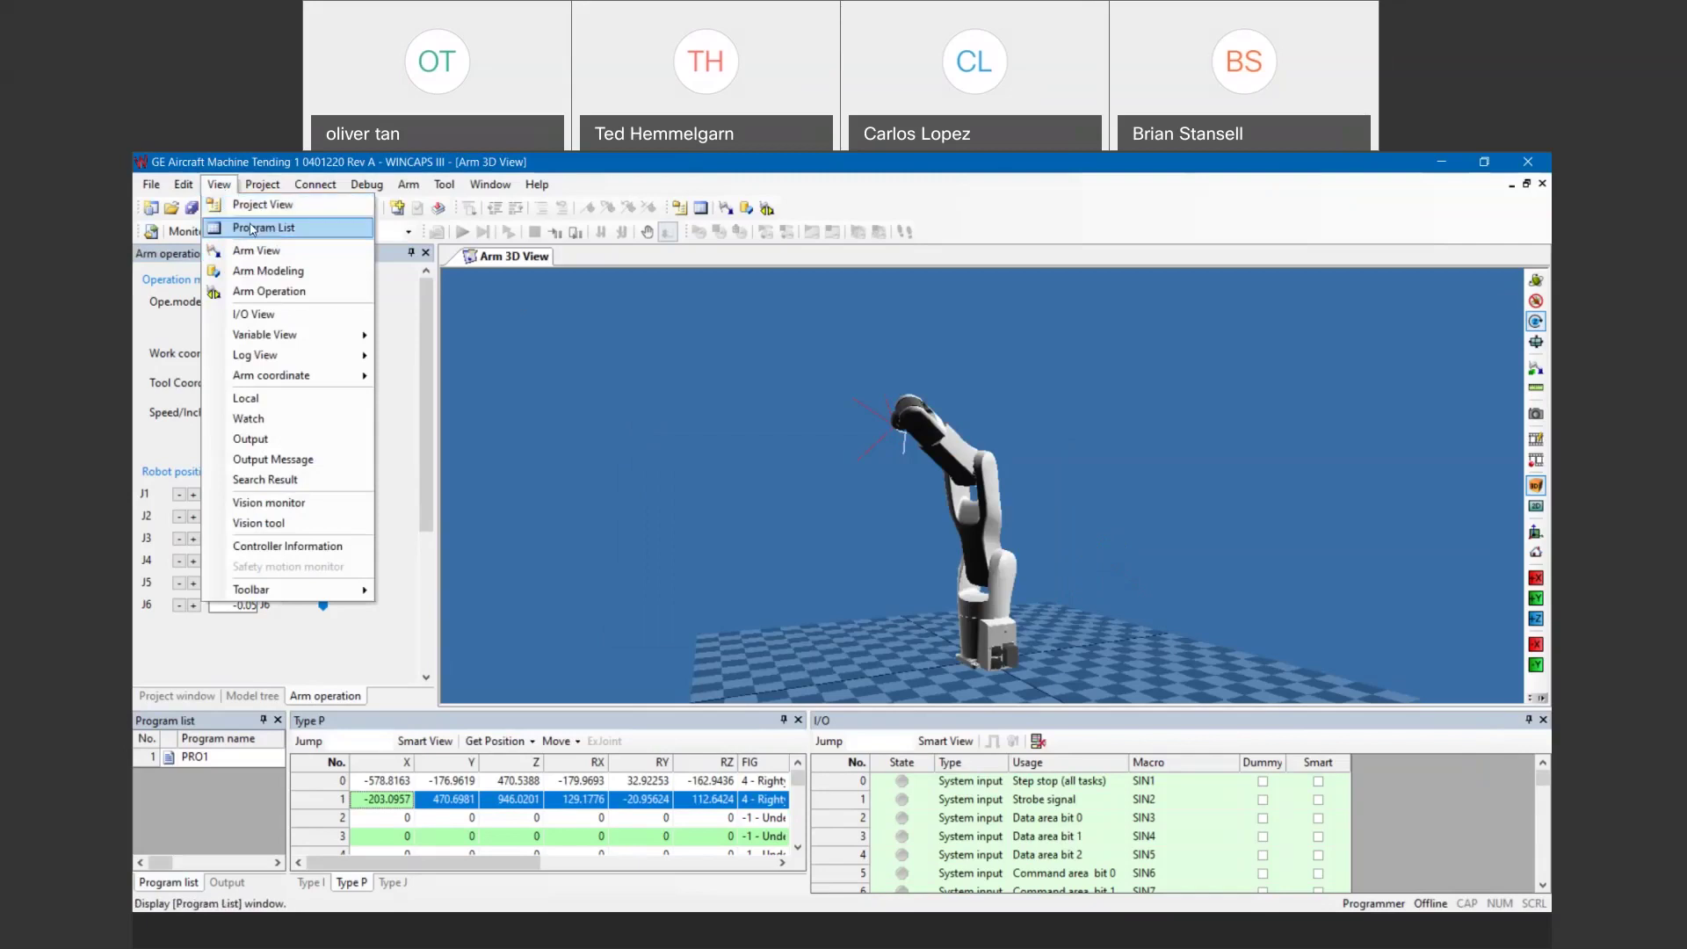
click(252, 228)
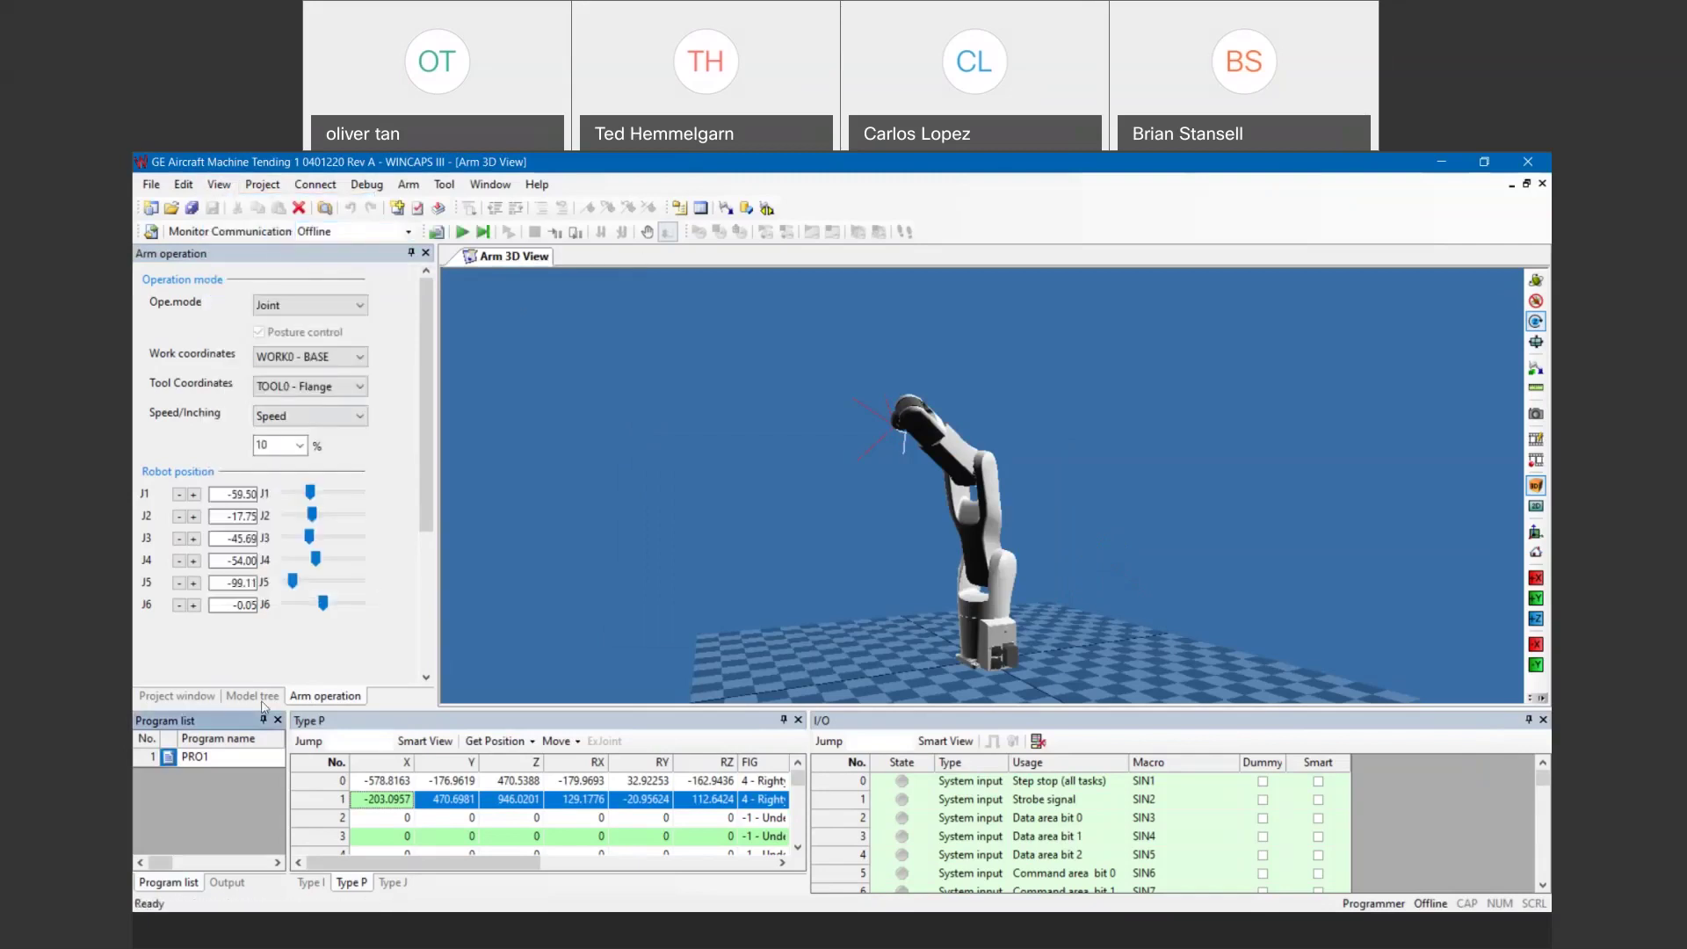
click(219, 184)
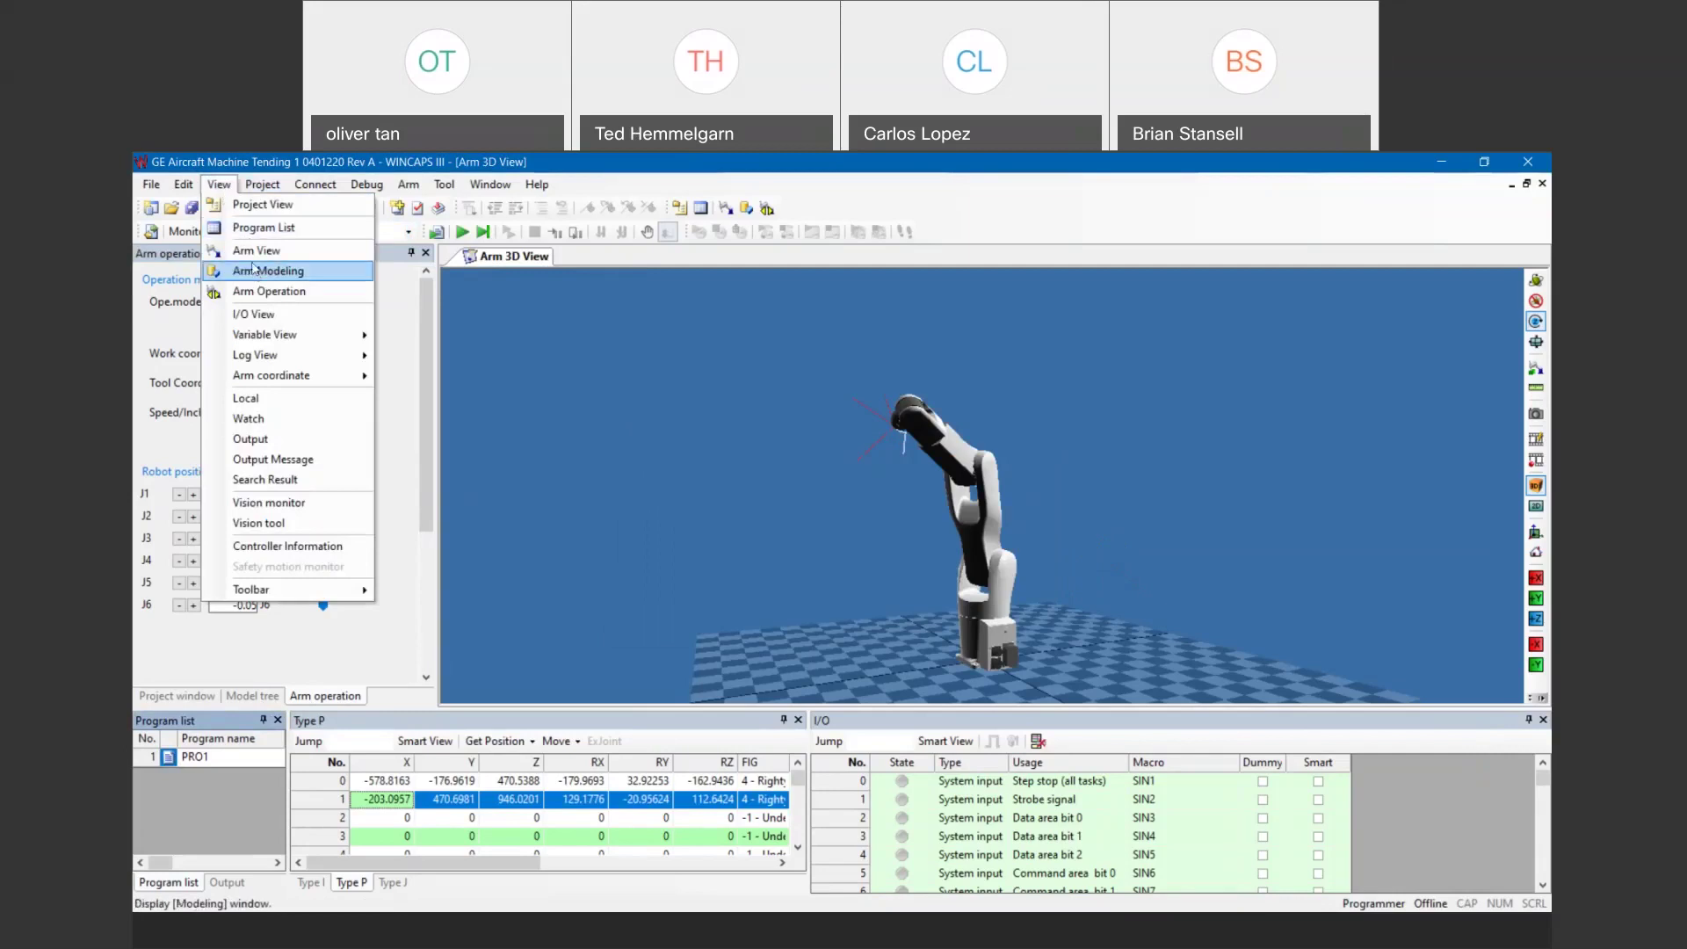
click(262, 206)
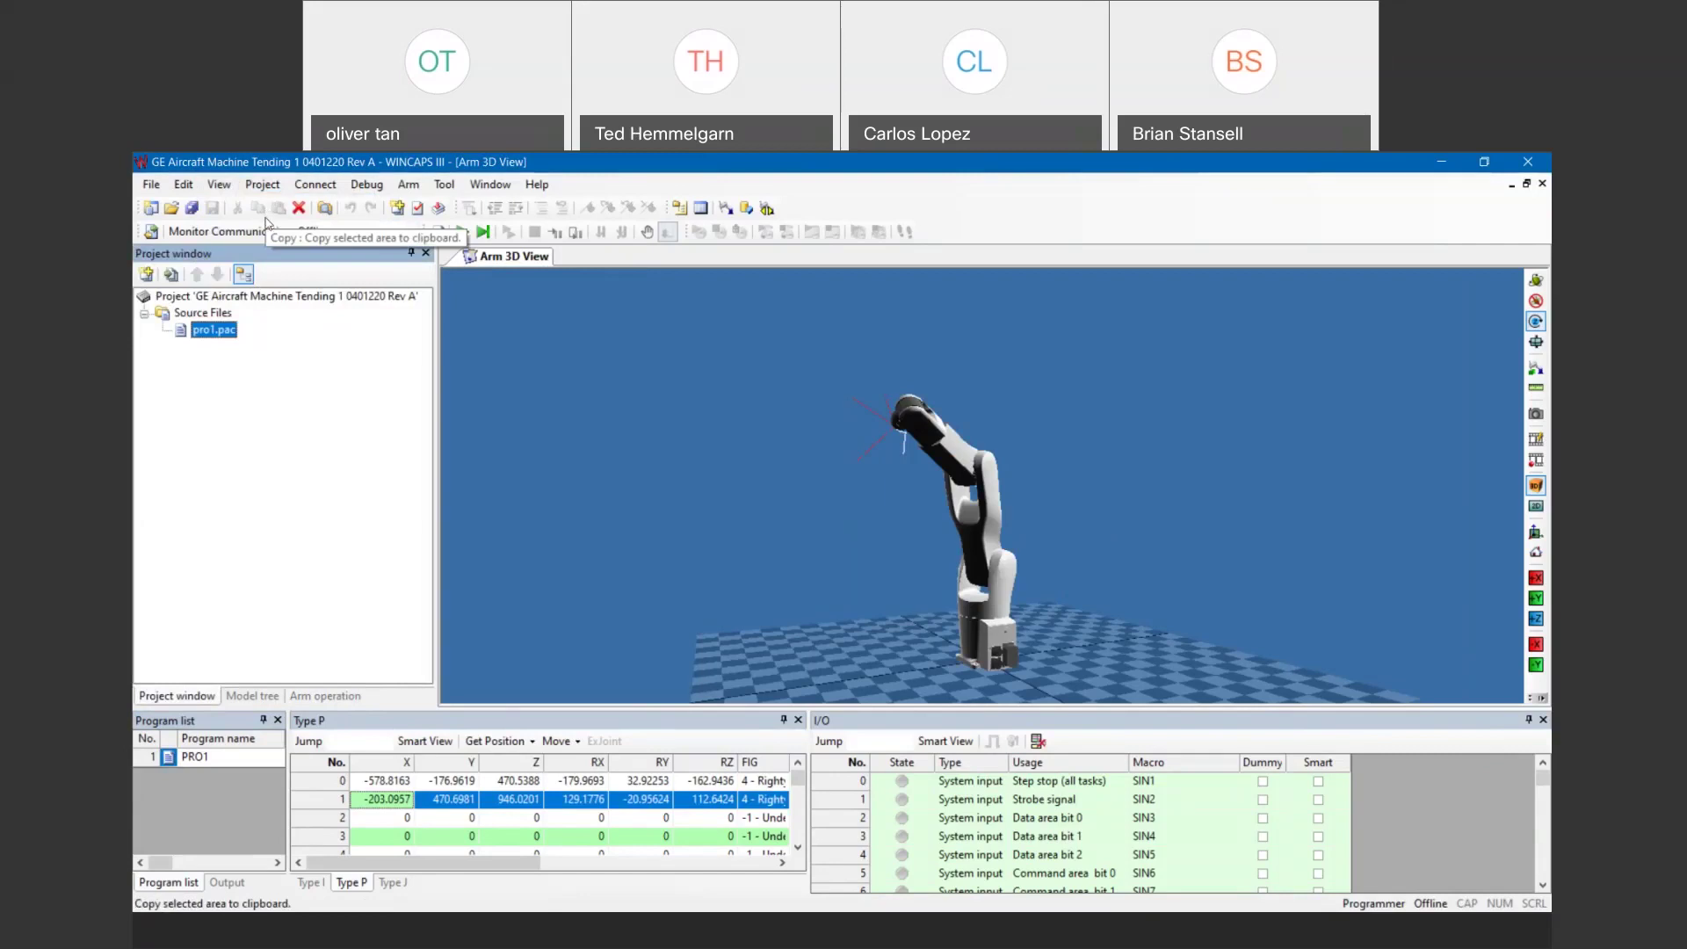
click(219, 184)
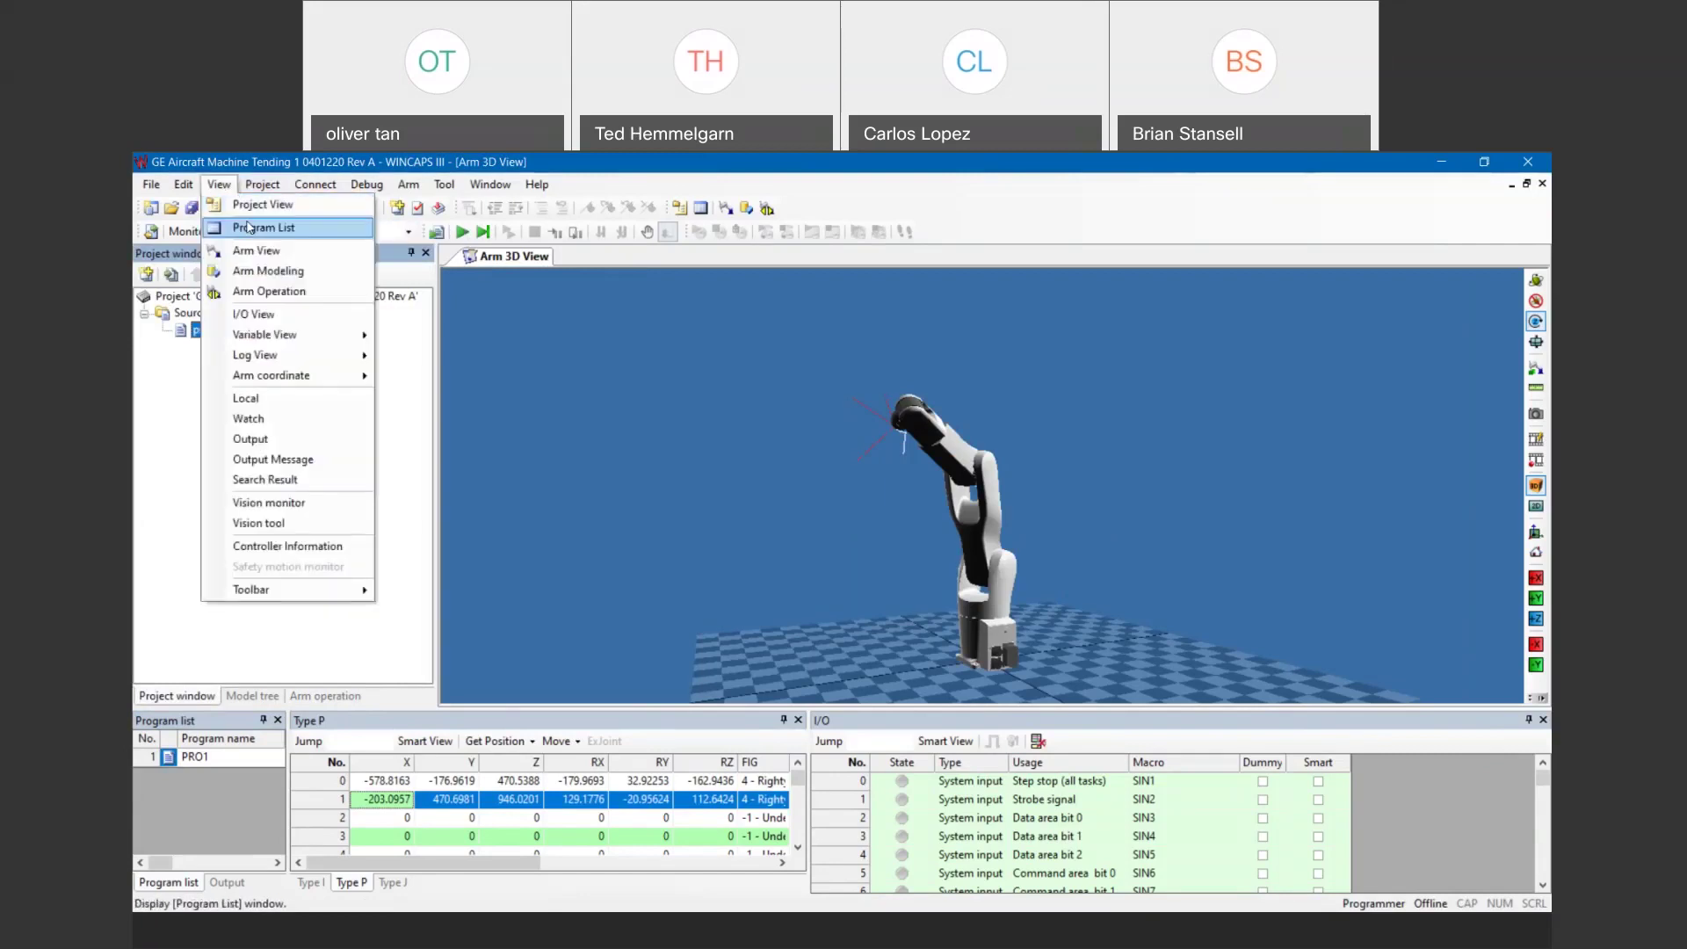
click(249, 228)
- Build the project and switch to simulation mode
click(222, 186)
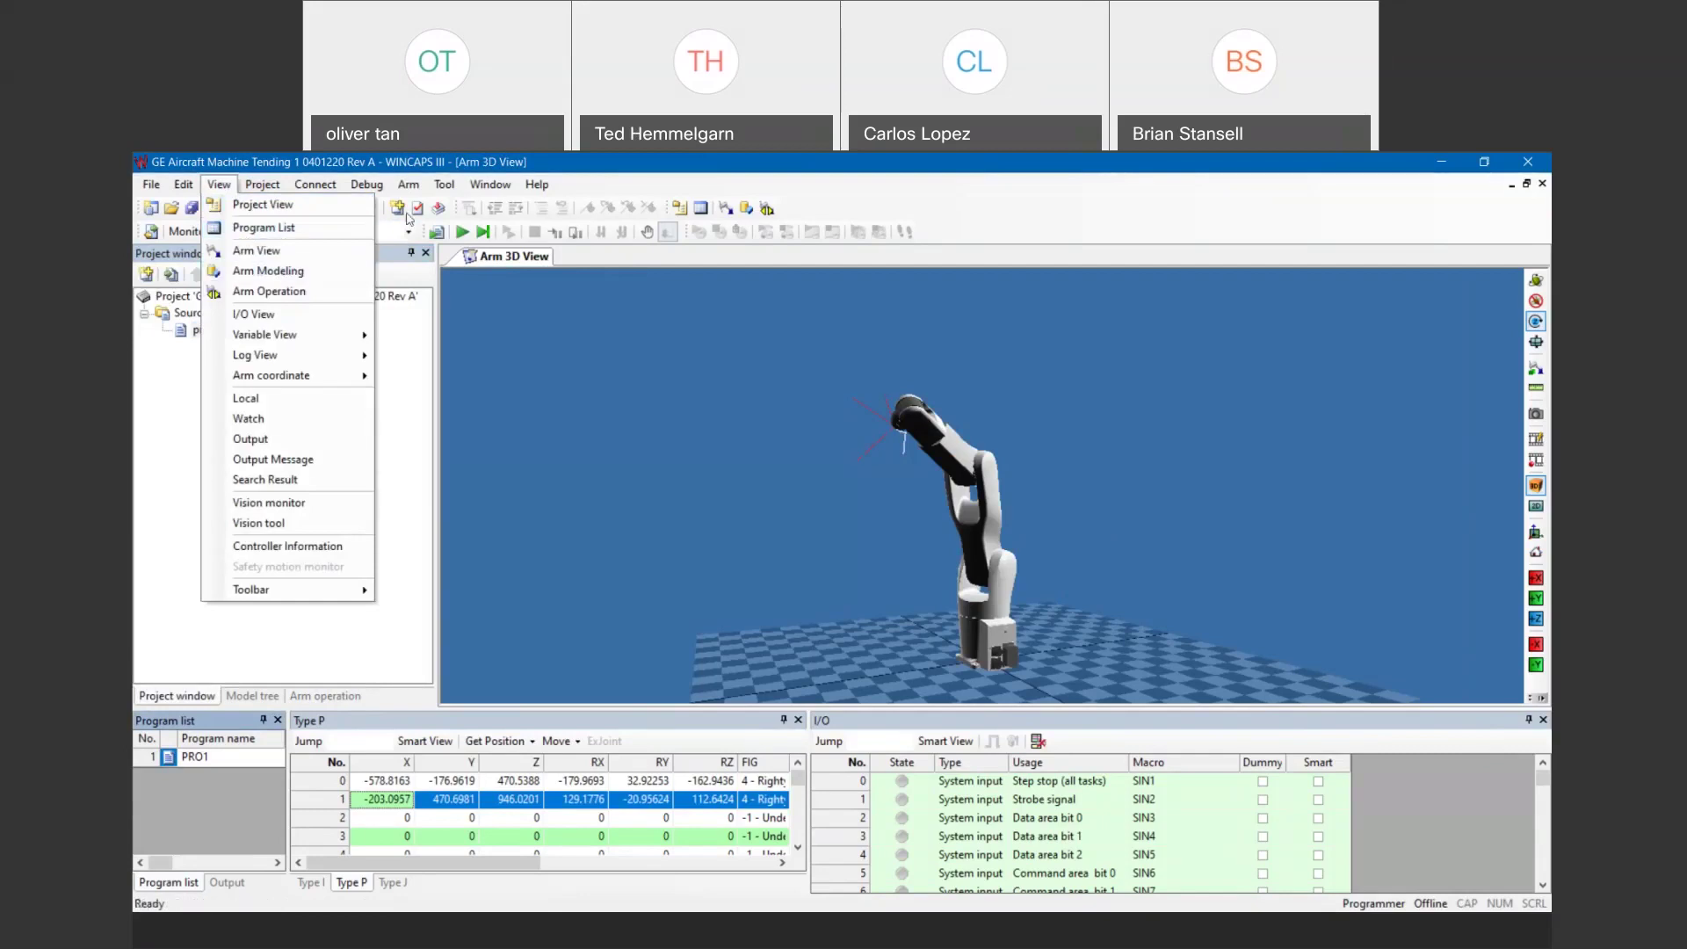
click(438, 210)
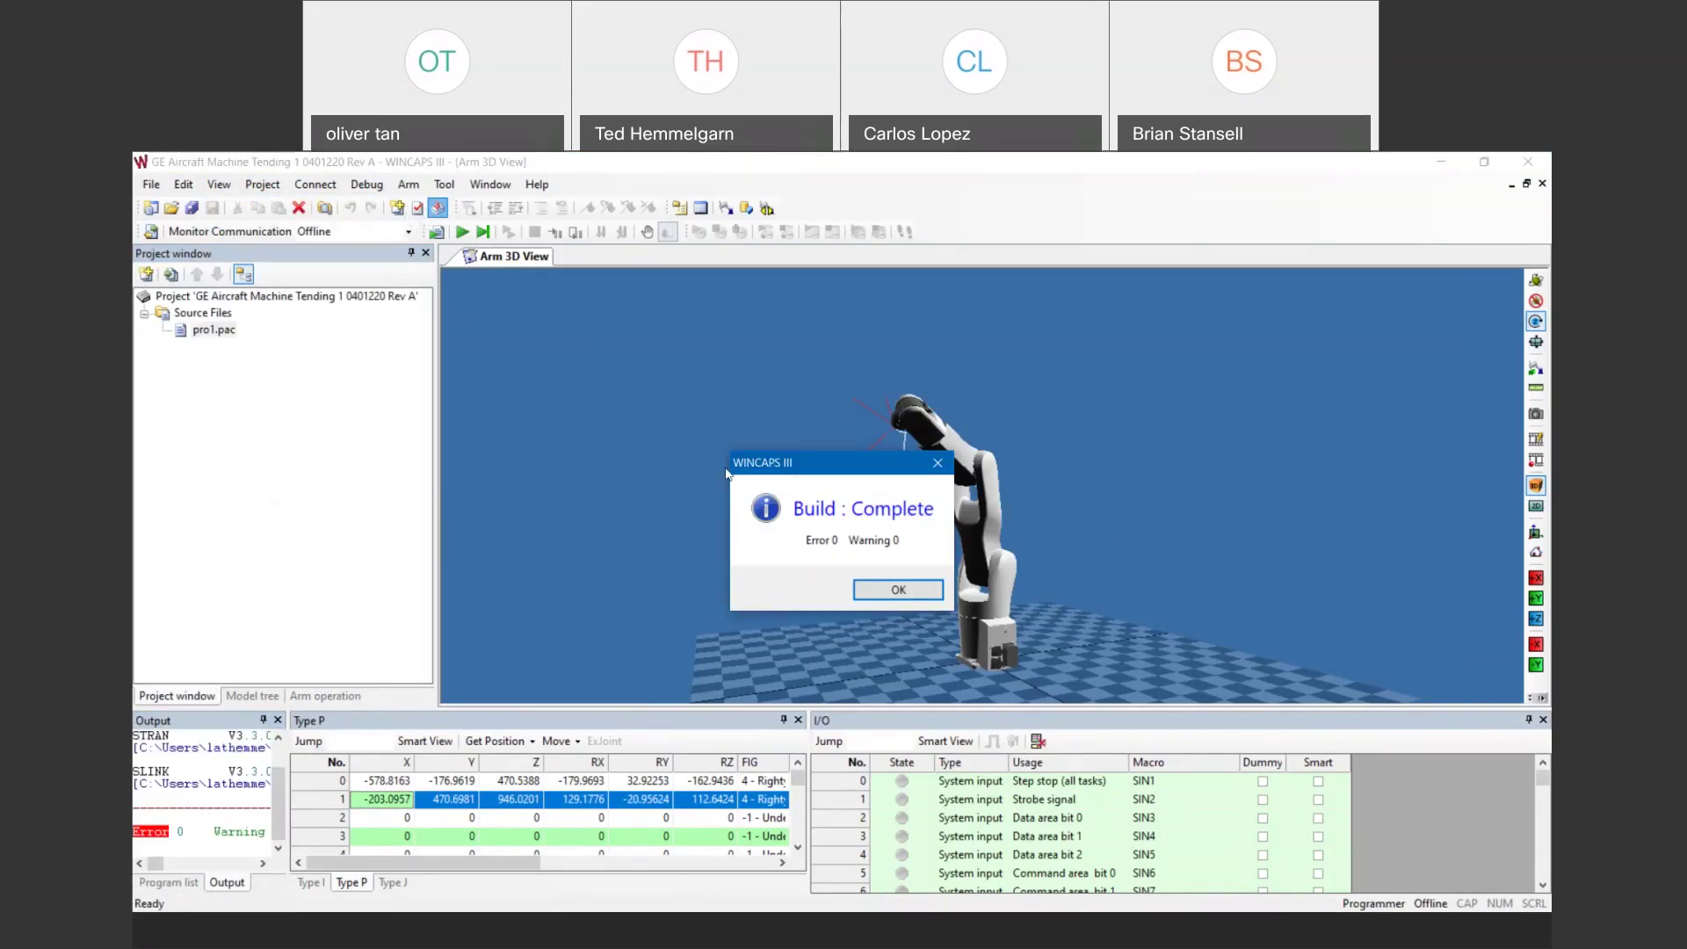
click(898, 589)
click(436, 232)
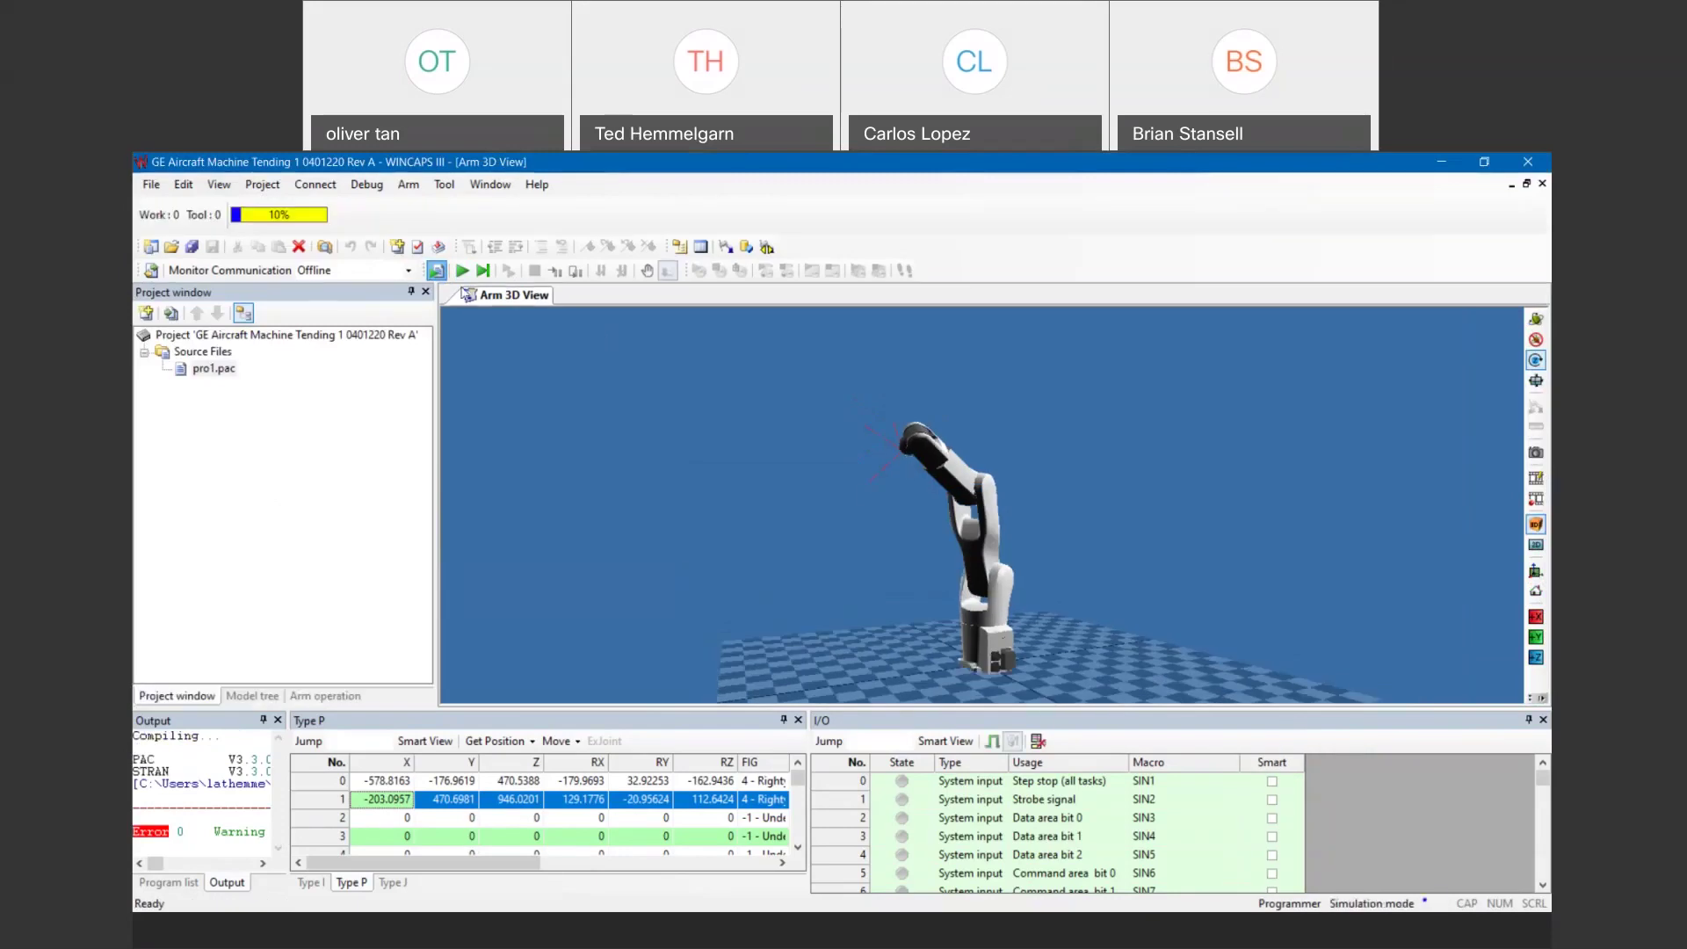
- Set the external speed of the simulated robot to 40%
double_click(295, 218)
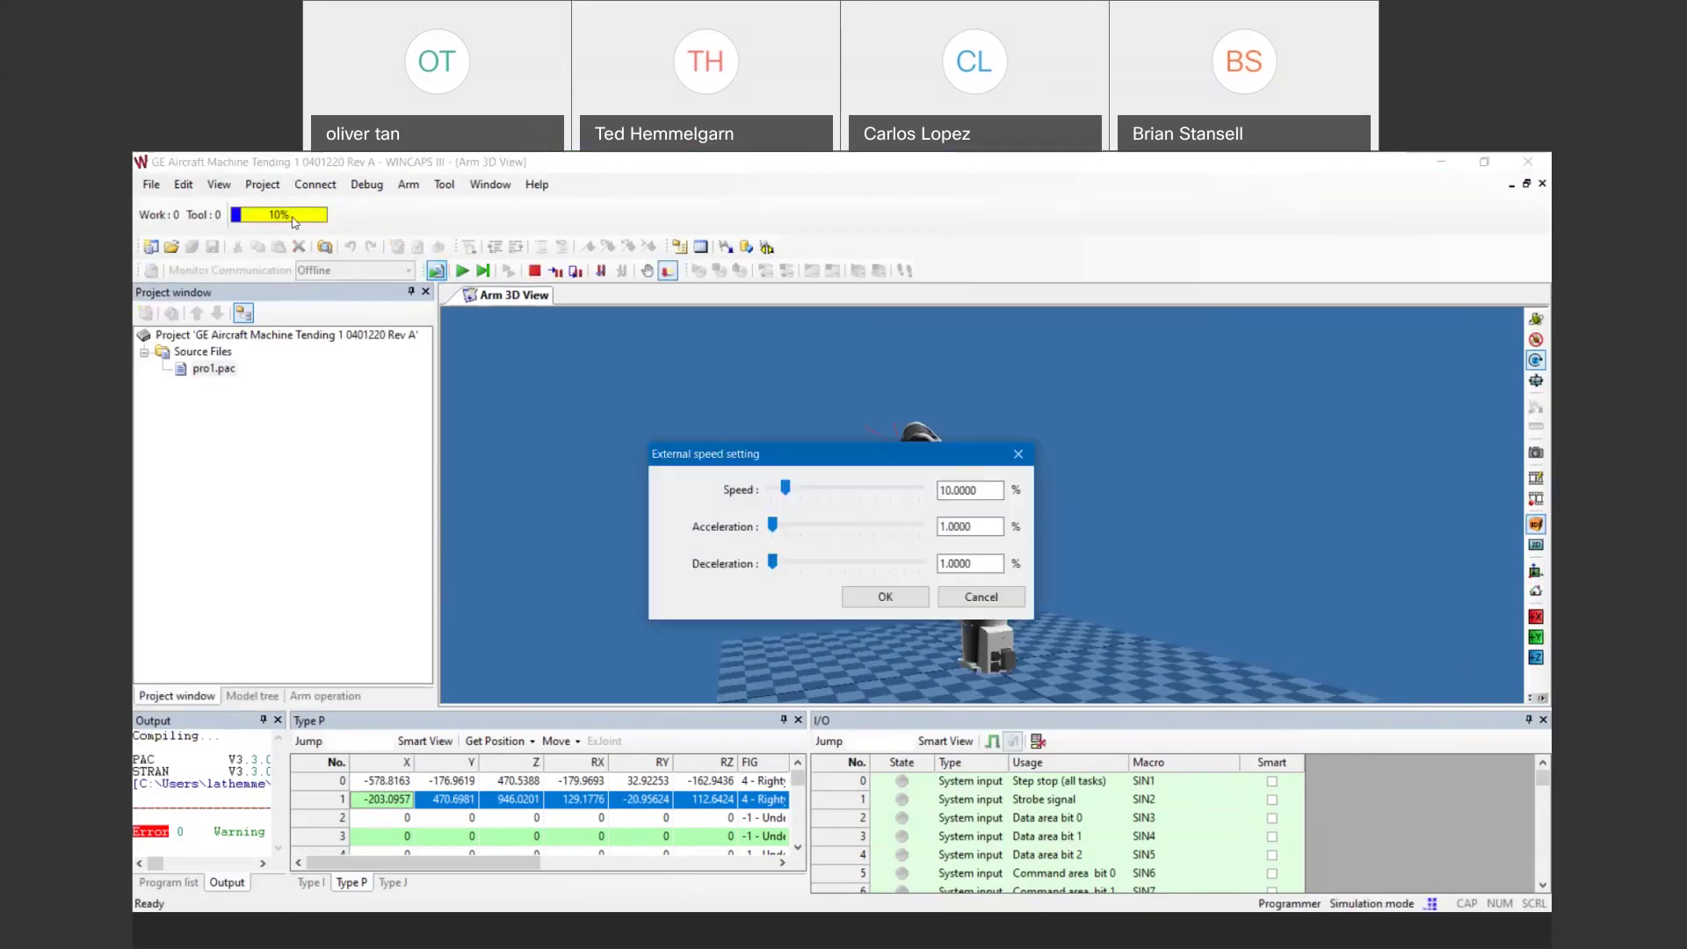
drag(786, 489, 830, 491)
click(885, 597)
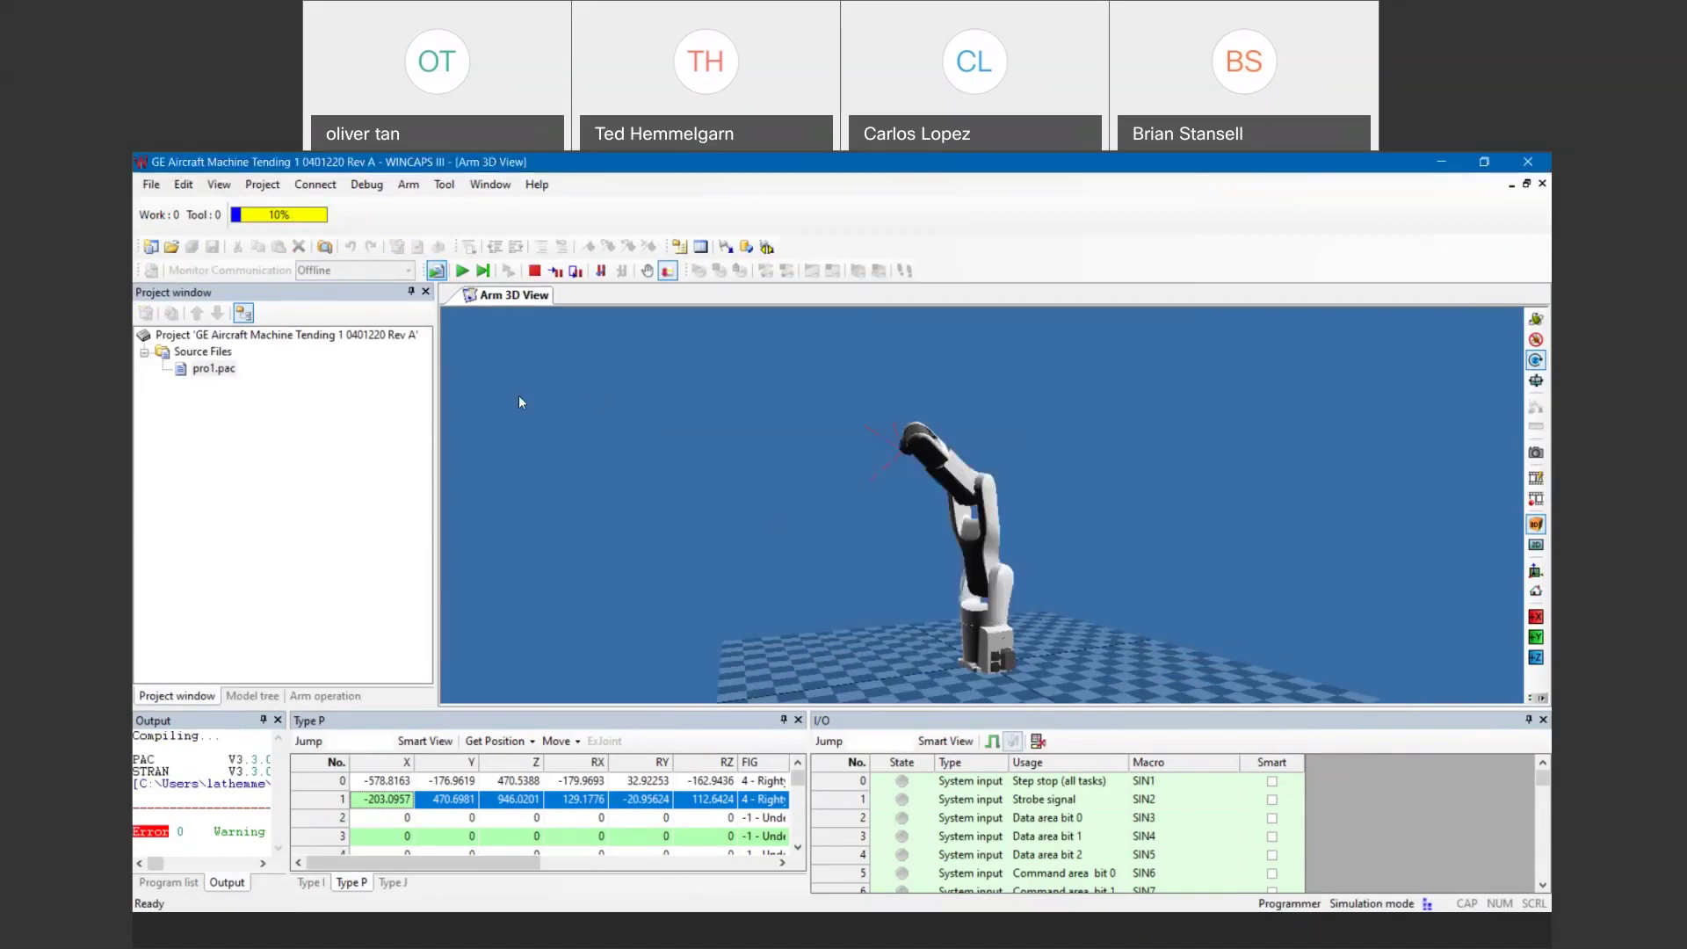
- Run program PRO1 in the simulation with the Continuously option
click(462, 271)
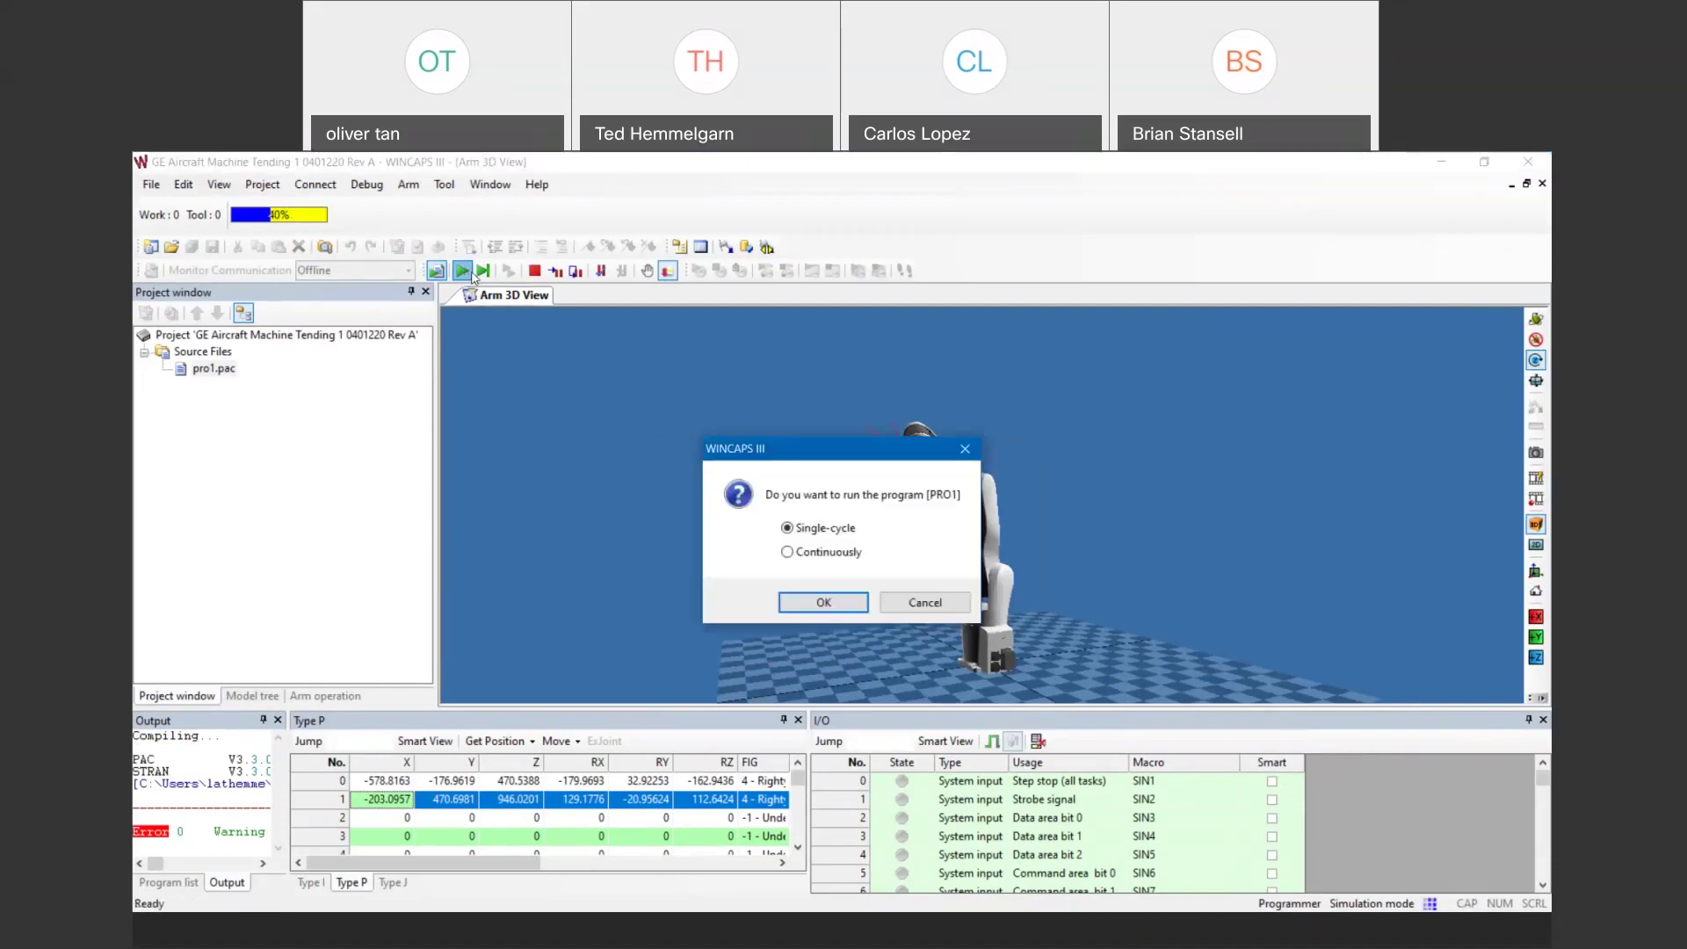
click(801, 554)
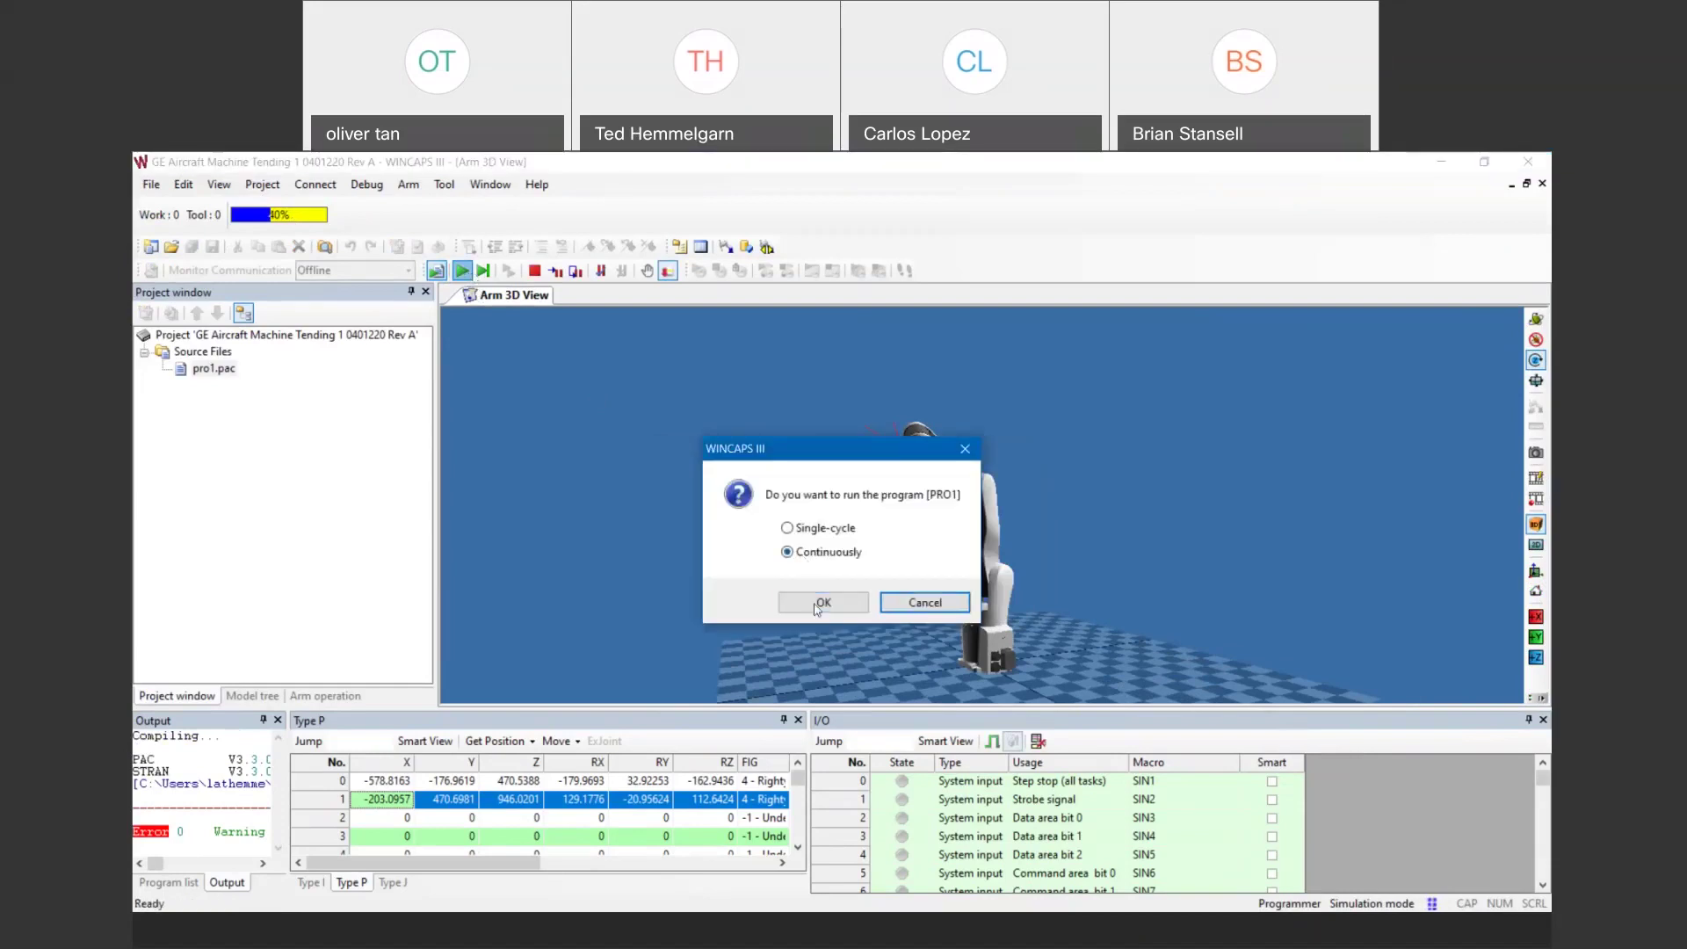
click(819, 606)
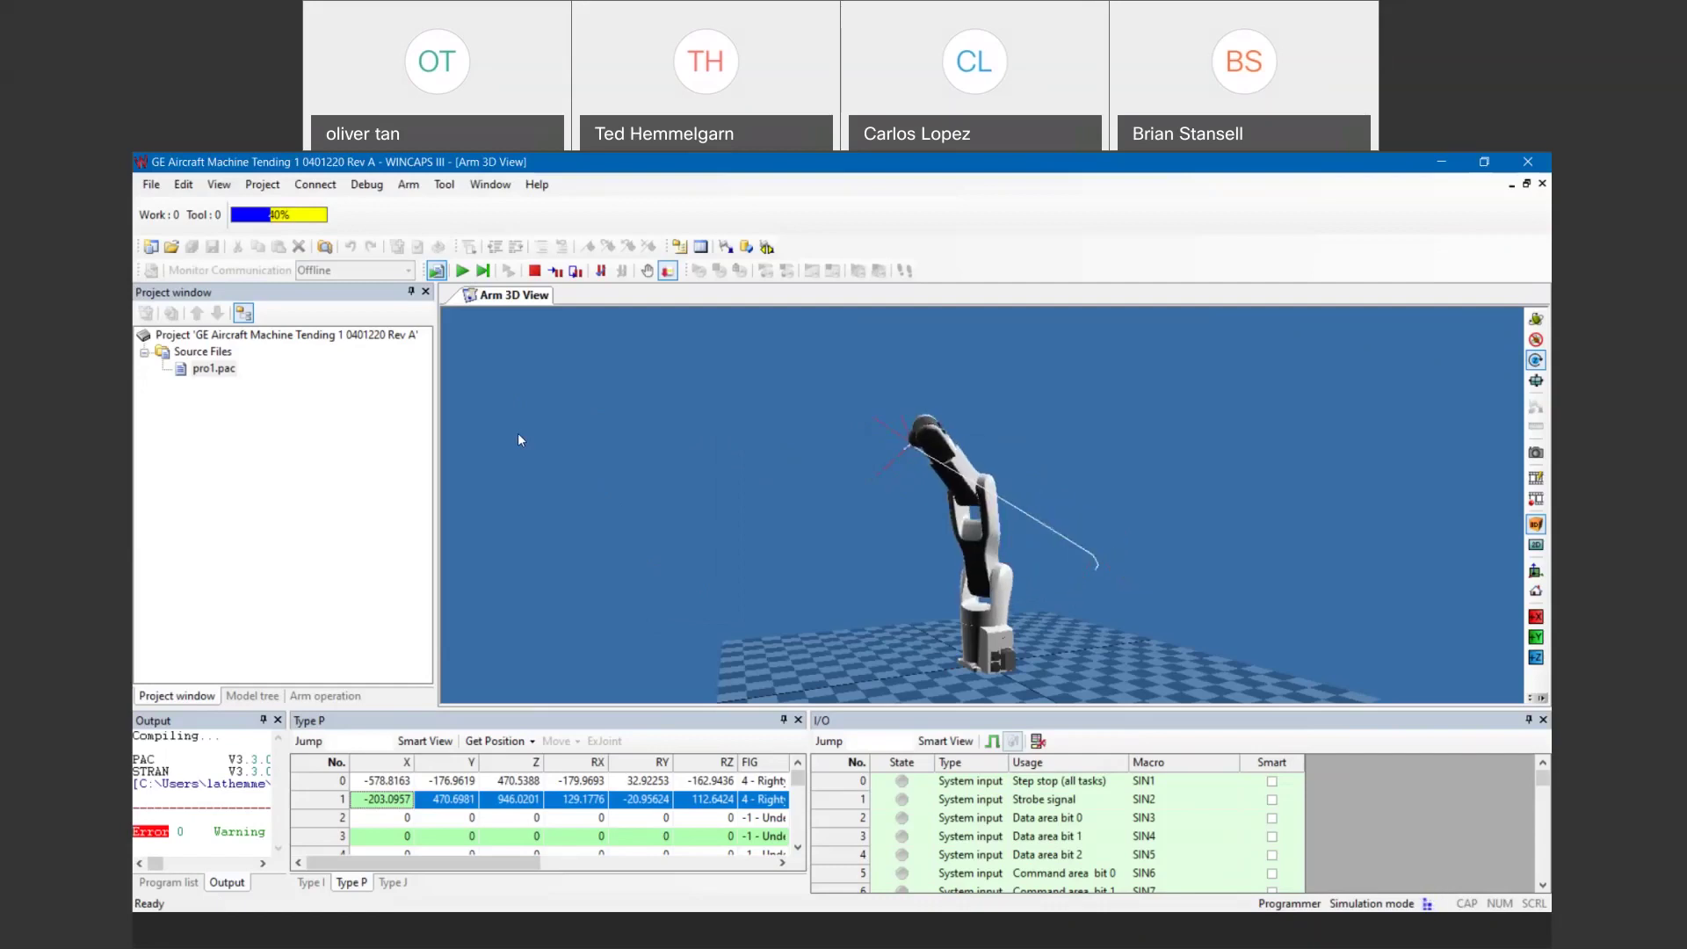
- Open PRO1's source code from the program list to follow the lines as they execute
click(219, 186)
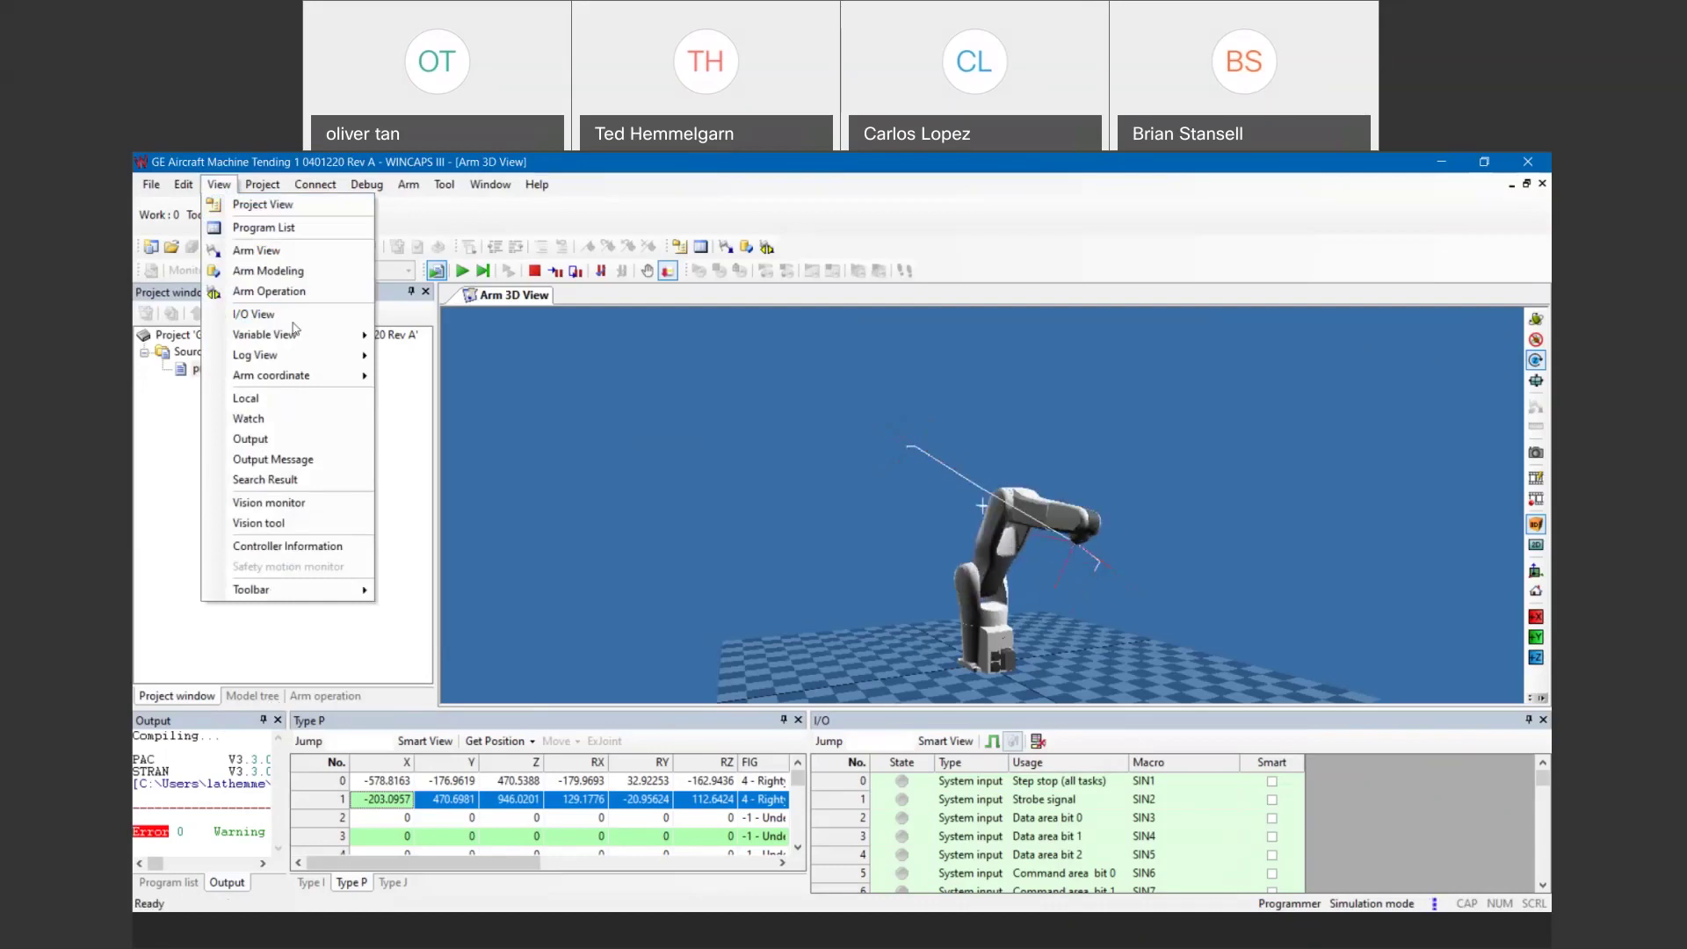
click(309, 231)
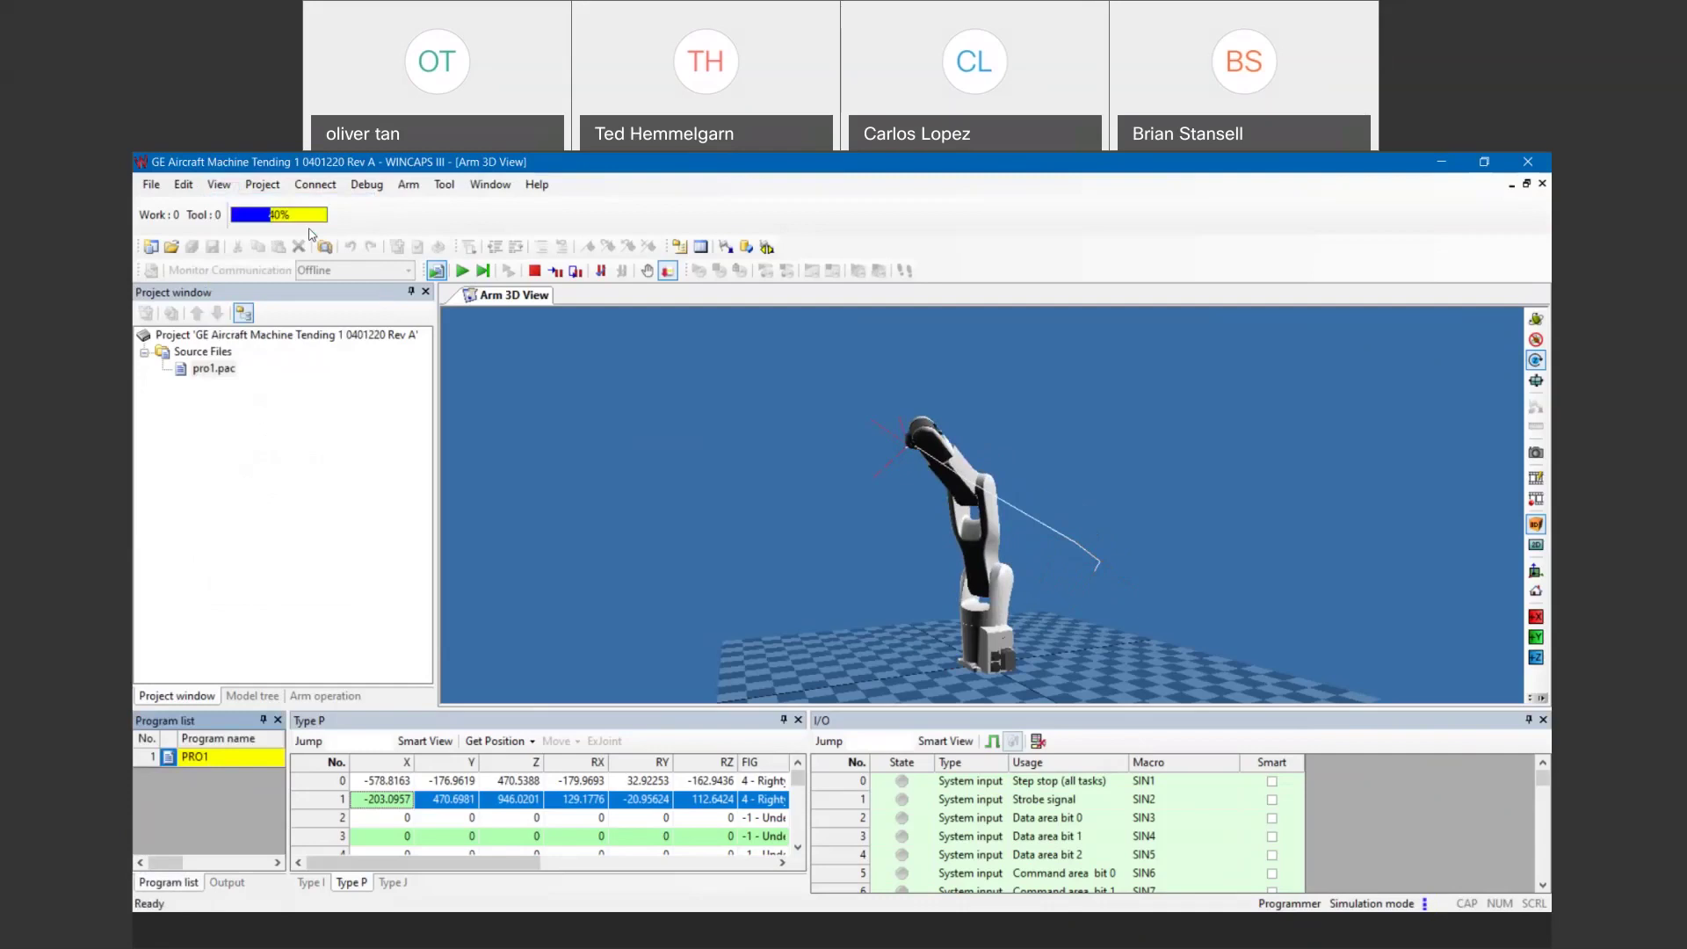
double_click(223, 764)
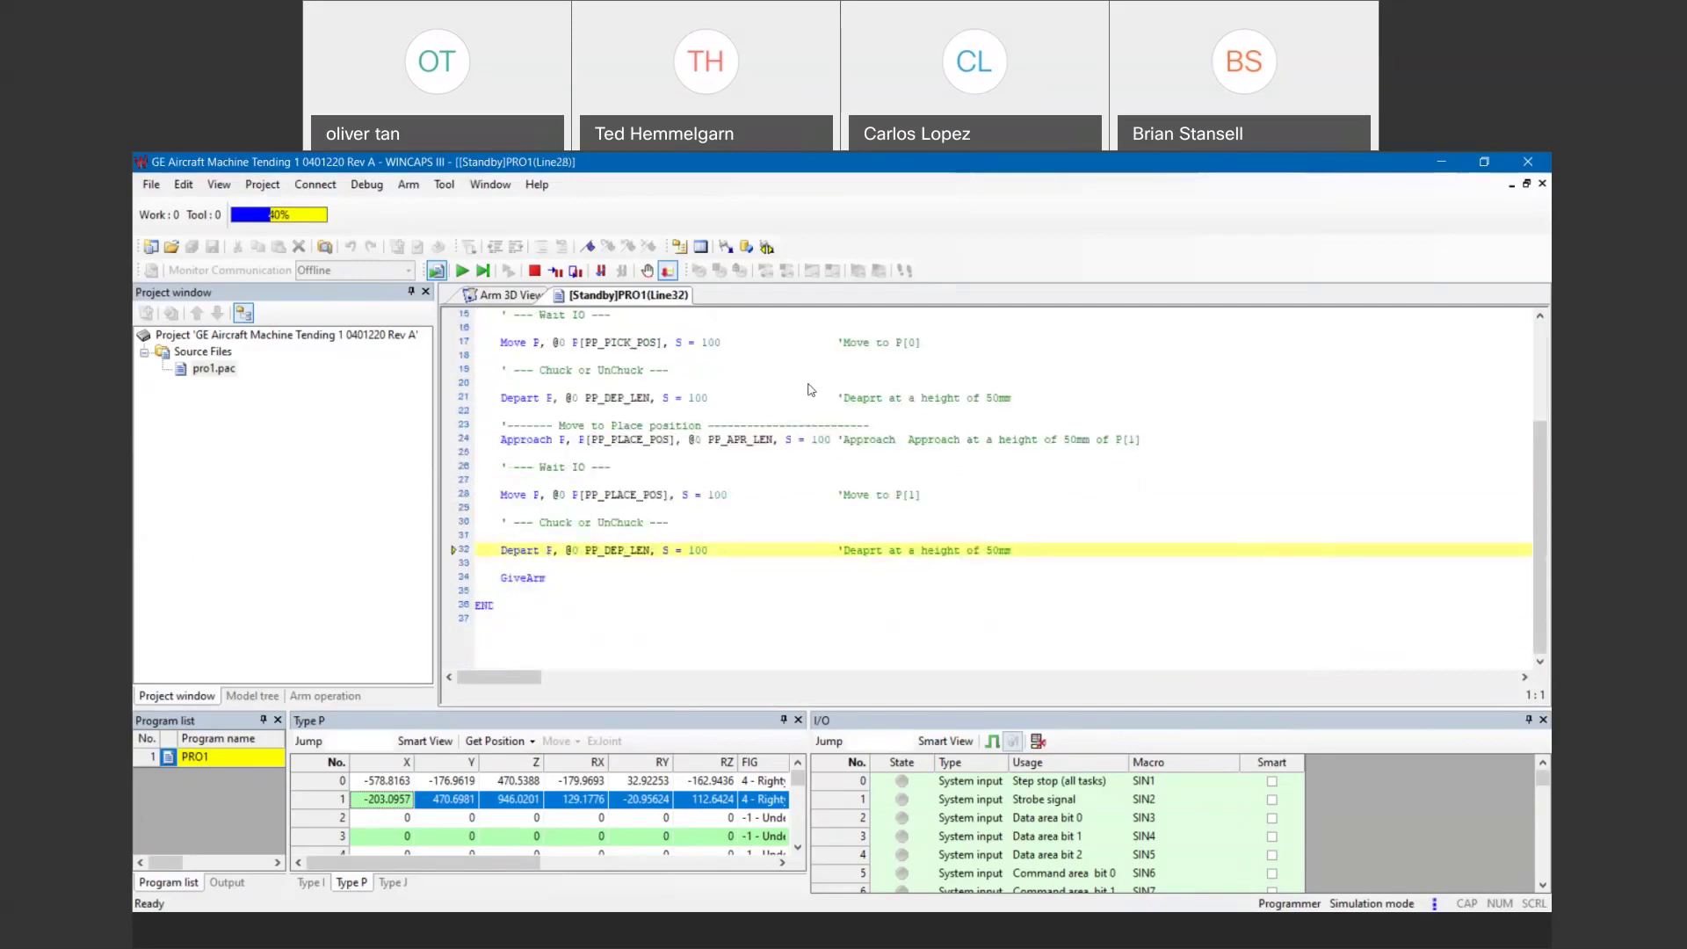
- Return to the arm's 3D view, halt the program and exit simulation mode, restoring the global variables and arm coordinates
click(518, 295)
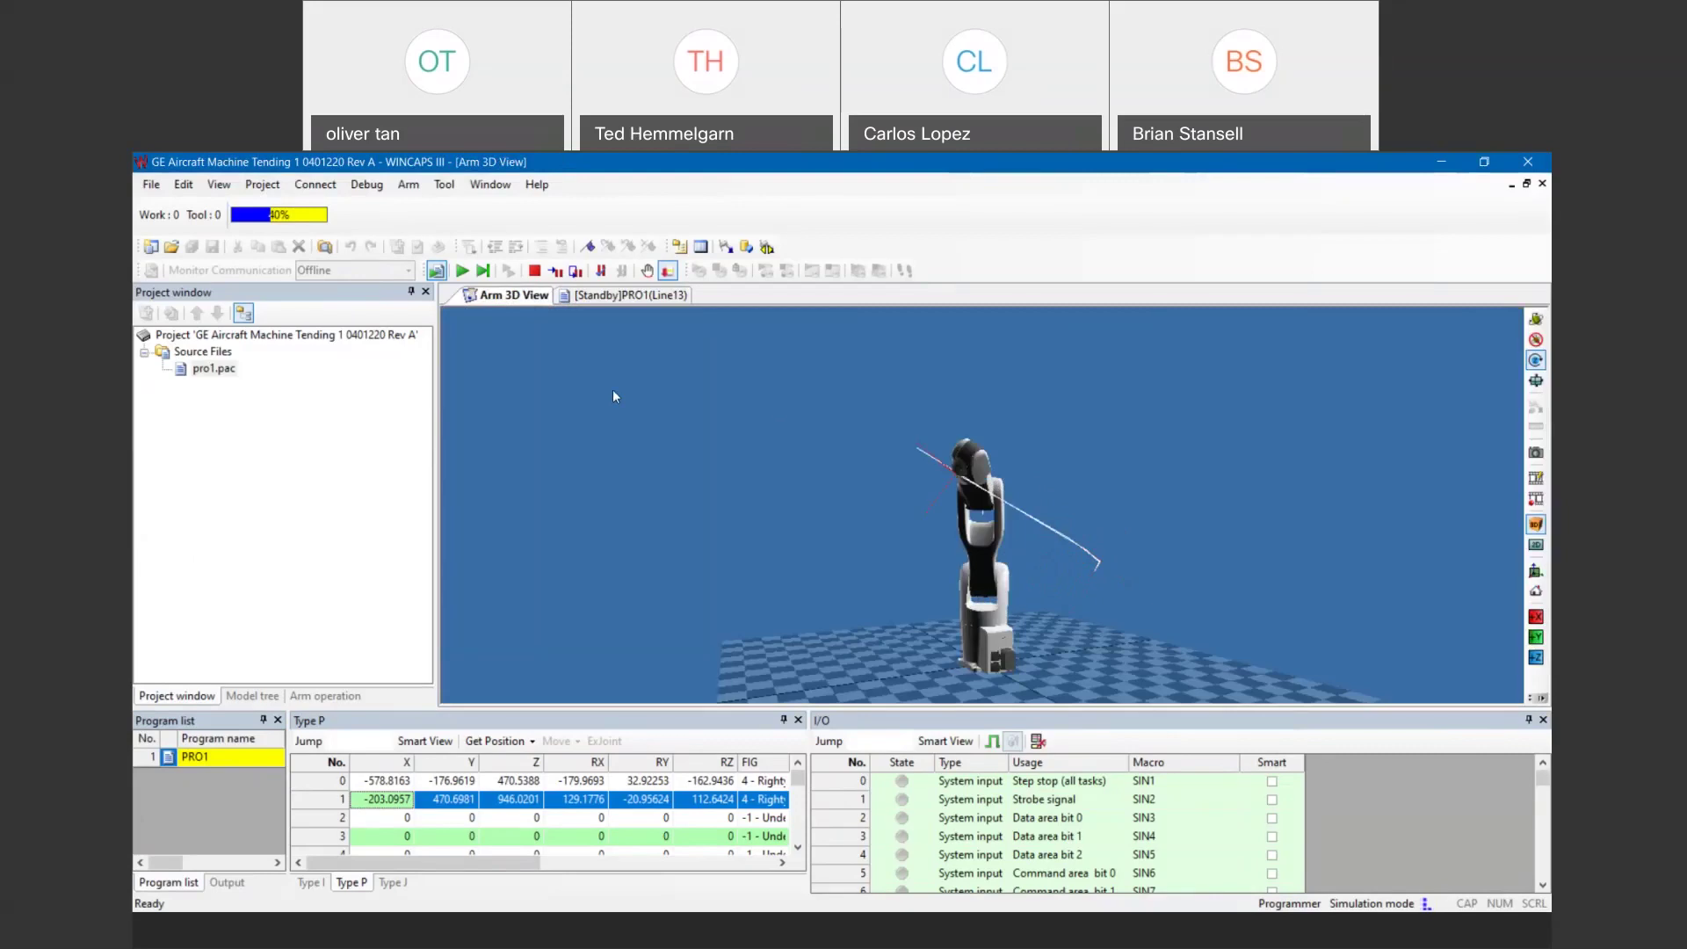
click(534, 270)
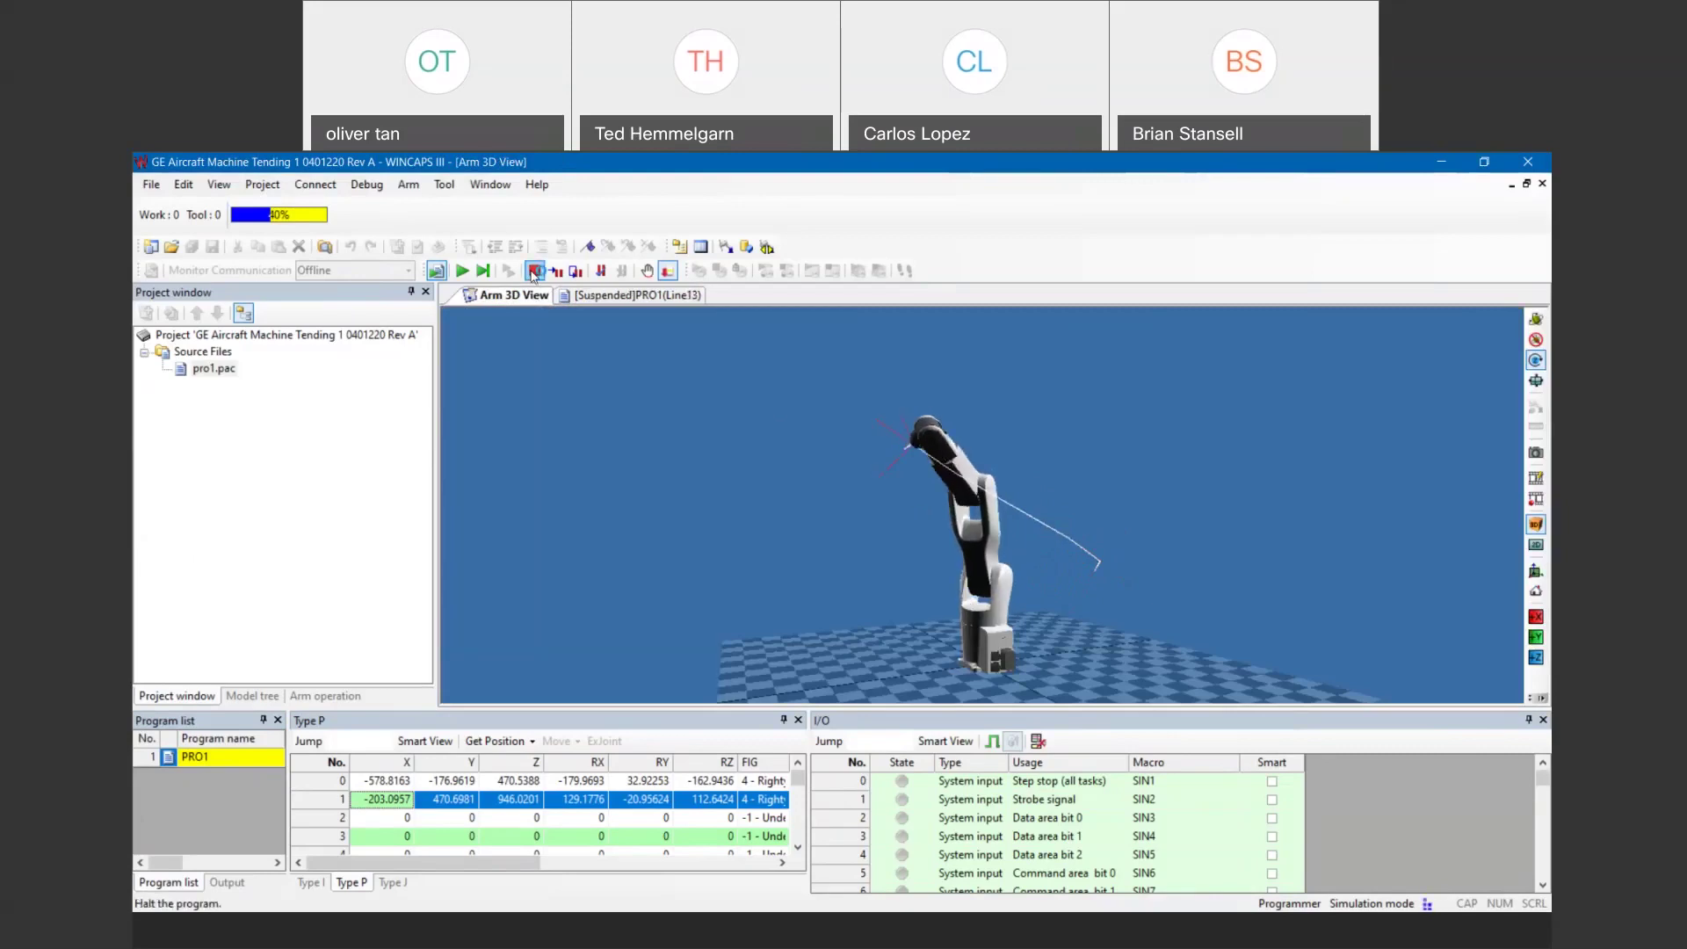
click(437, 273)
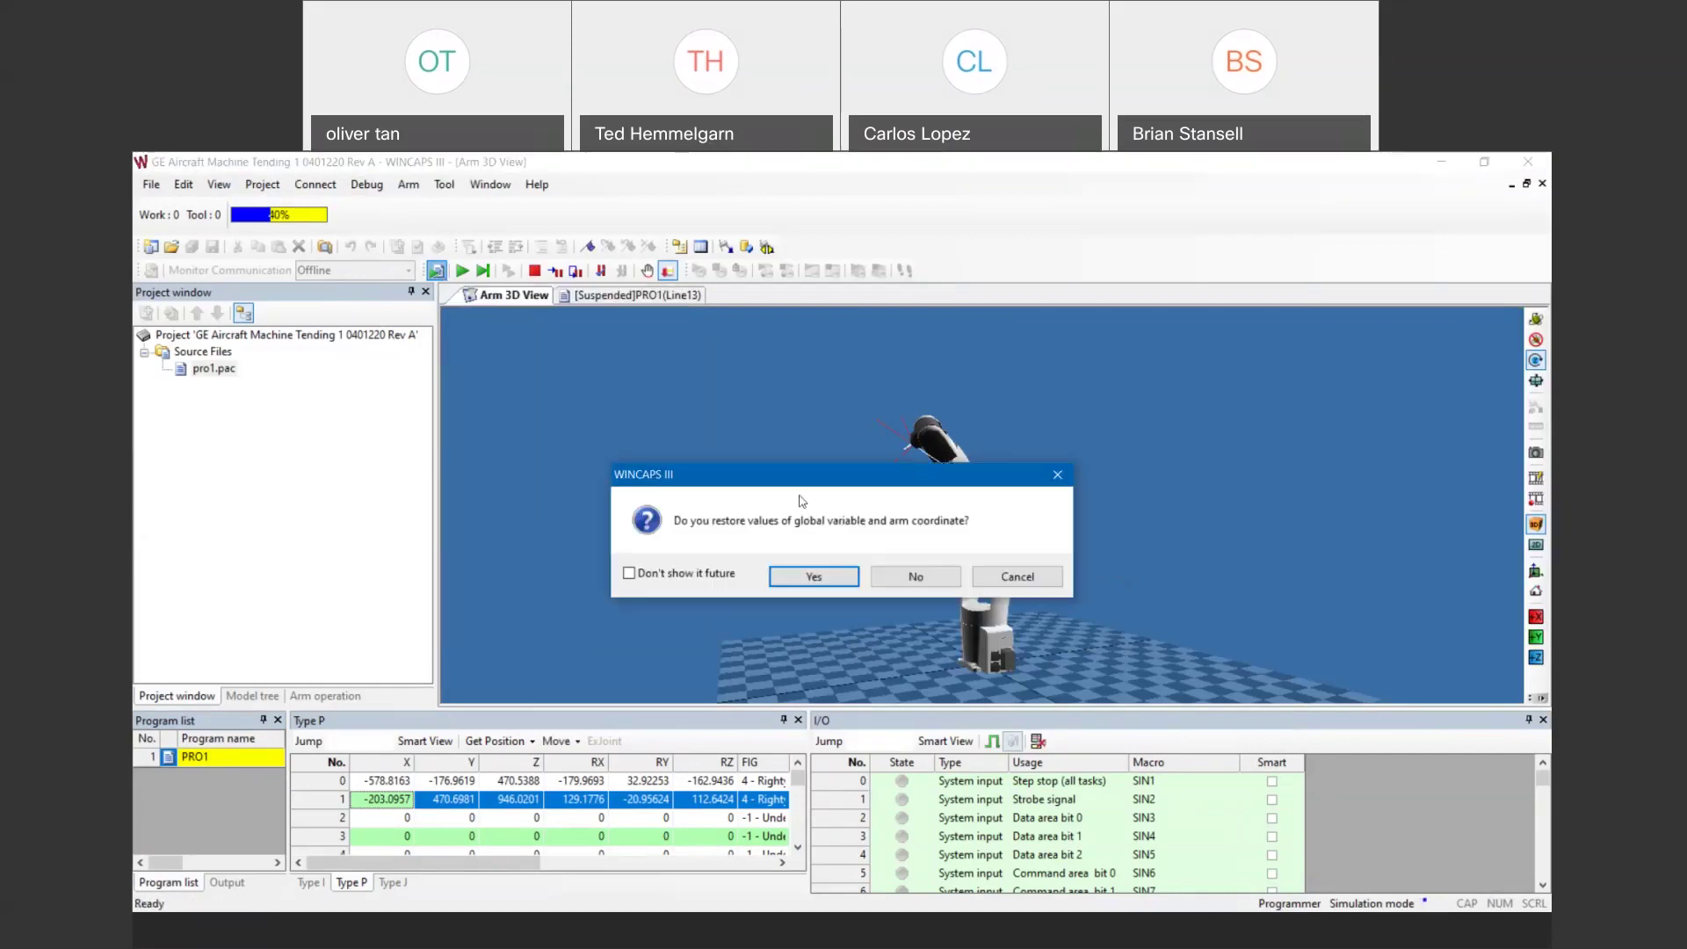
click(815, 577)
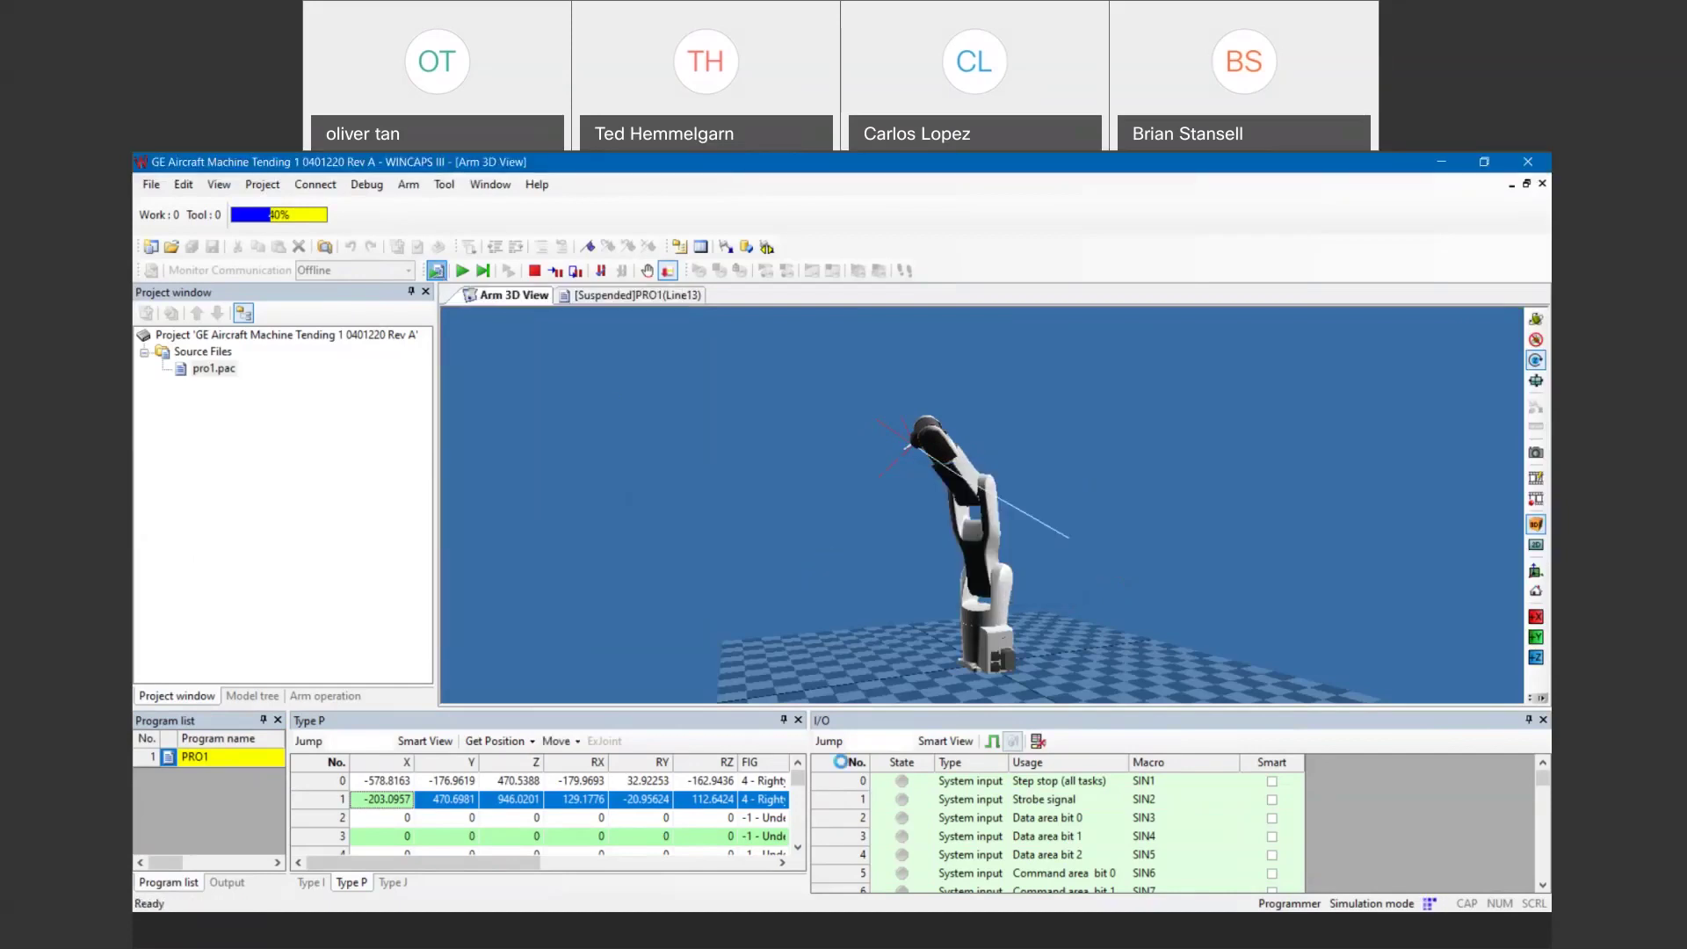